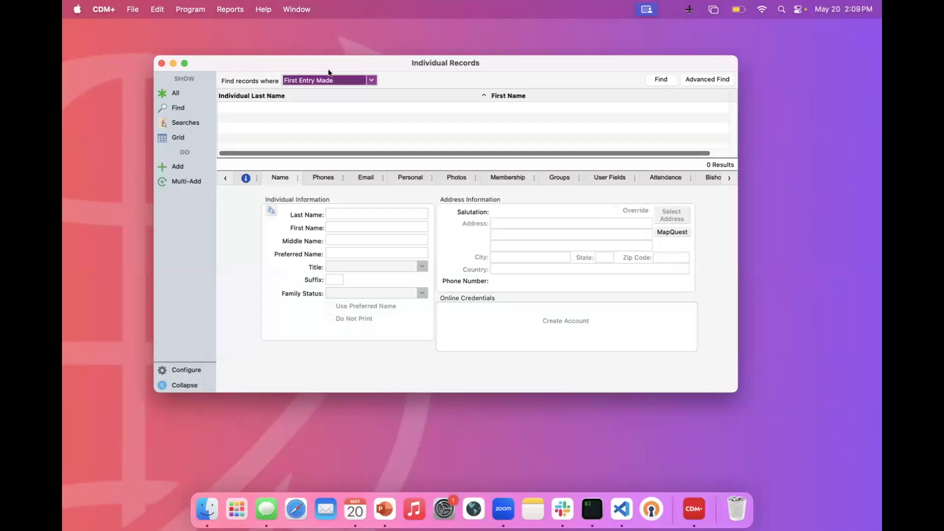
- Find the individual records where Membership Status is equal to Active
{"action": "left_click", "coordinate": [371, 80]}
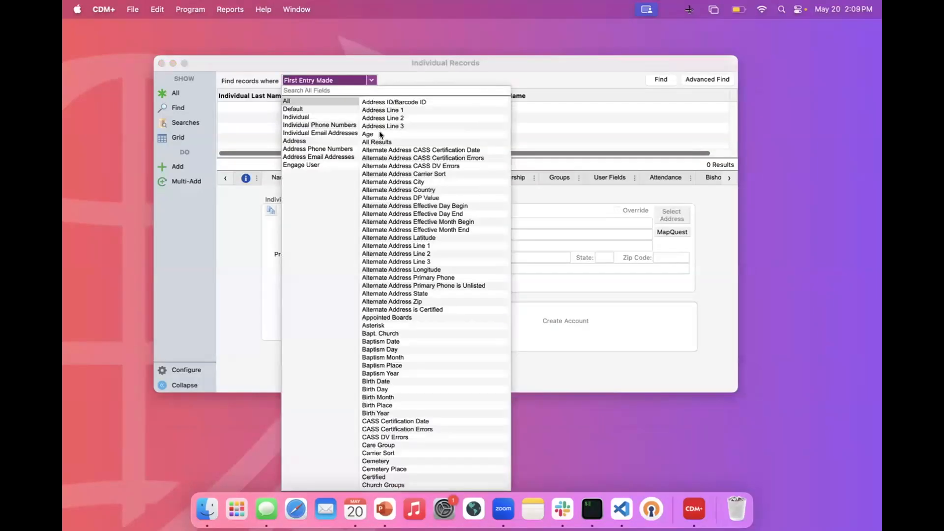
{"action": "type", "text": "me"}
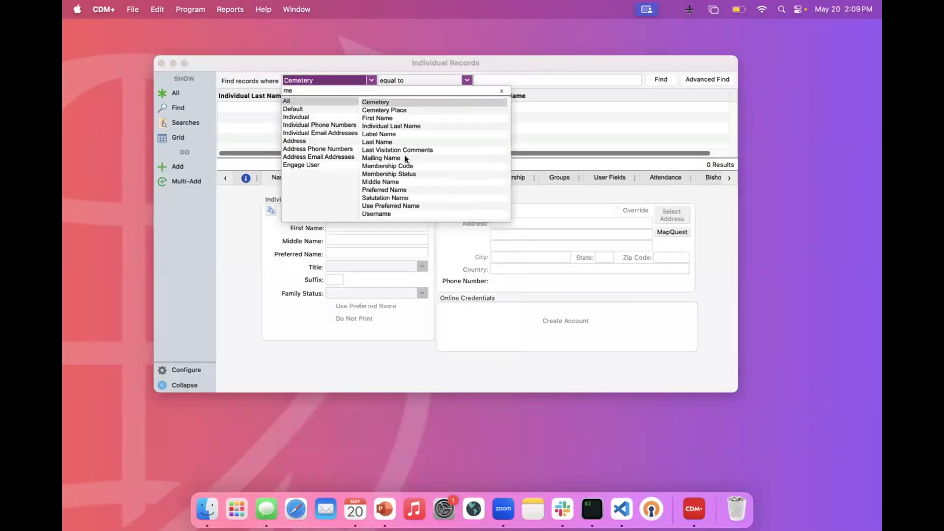
{"action": "left_click", "coordinate": [406, 174]}
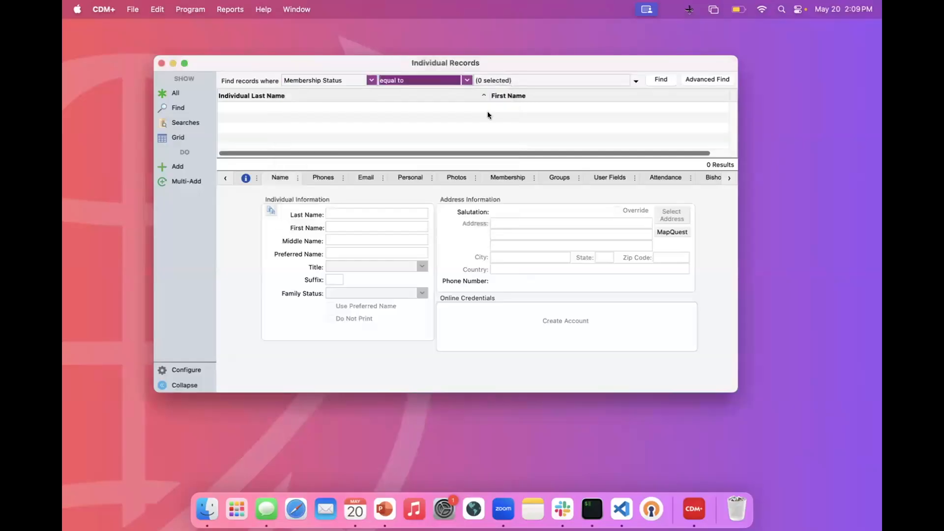
{"action": "left_click", "coordinate": [634, 78]}
{"action": "left_click", "coordinate": [480, 105]}
{"action": "left_click", "coordinate": [585, 204]}
{"action": "left_click", "coordinate": [661, 79]}
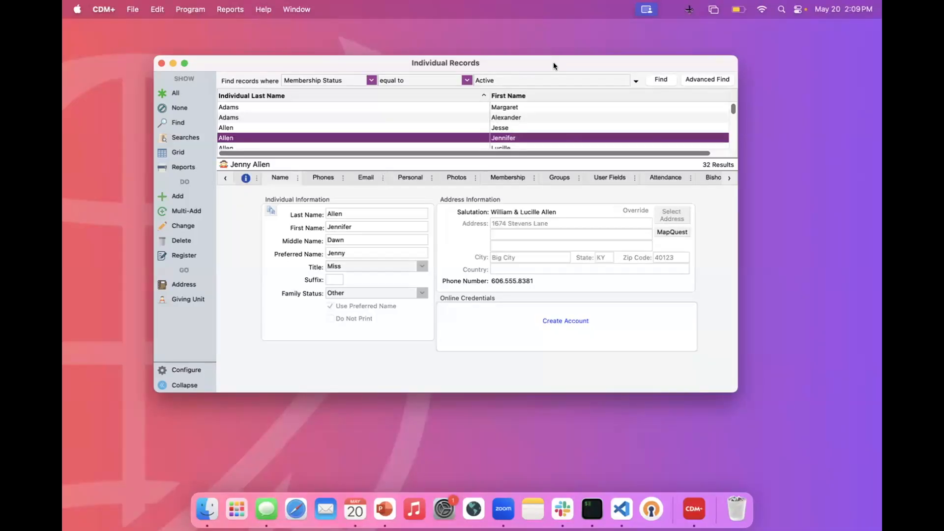
- Rerun the previous search for ages 18 to 30 from the search history, and clear its criteria
{"action": "left_click", "coordinate": [180, 138]}
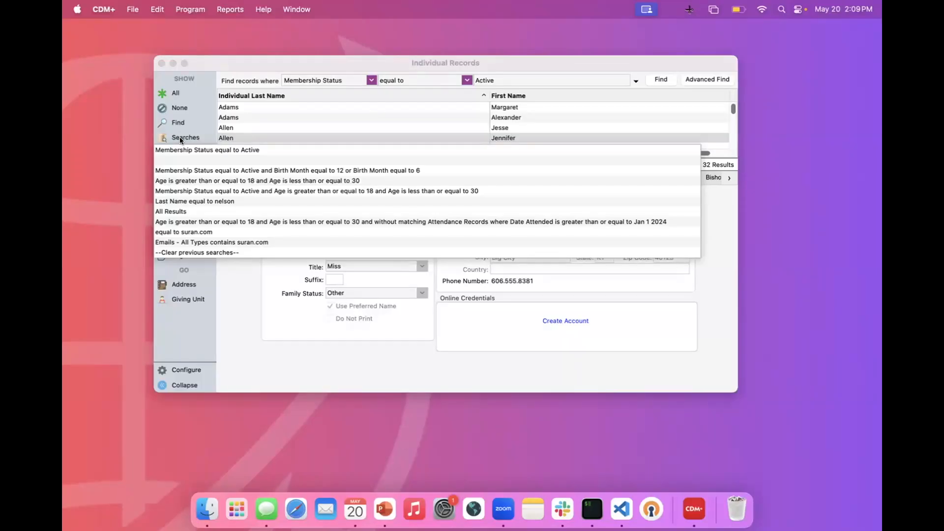
{"action": "left_click", "coordinate": [188, 179]}
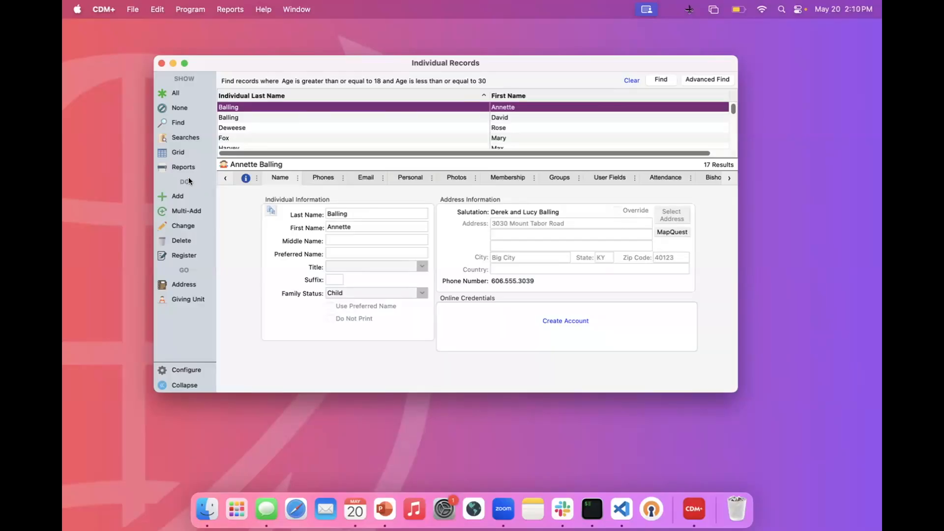
{"action": "left_click", "coordinate": [184, 135]}
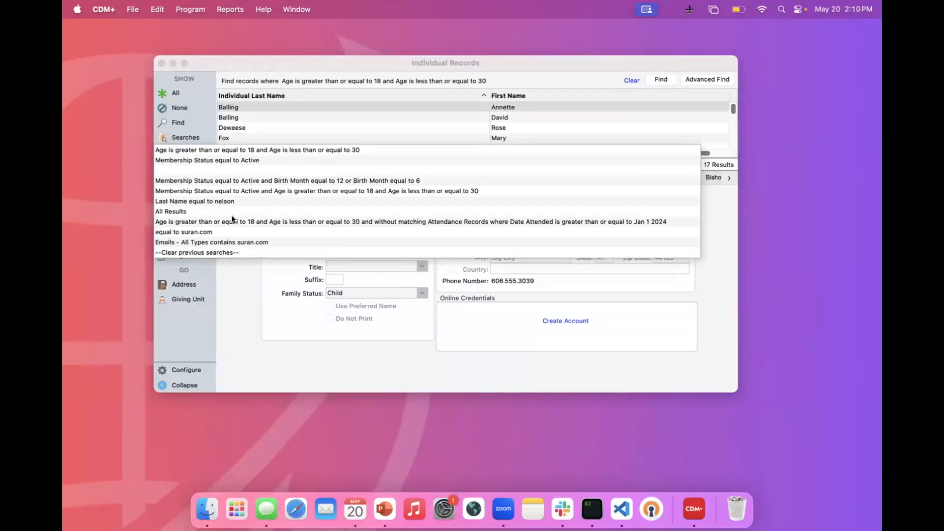
{"action": "left_click", "coordinate": [553, 78]}
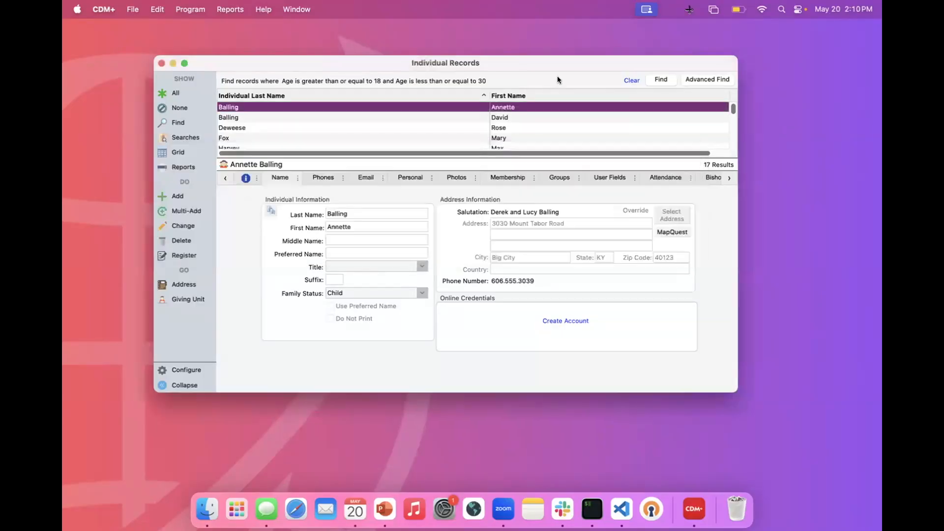
{"action": "left_click", "coordinate": [632, 81]}
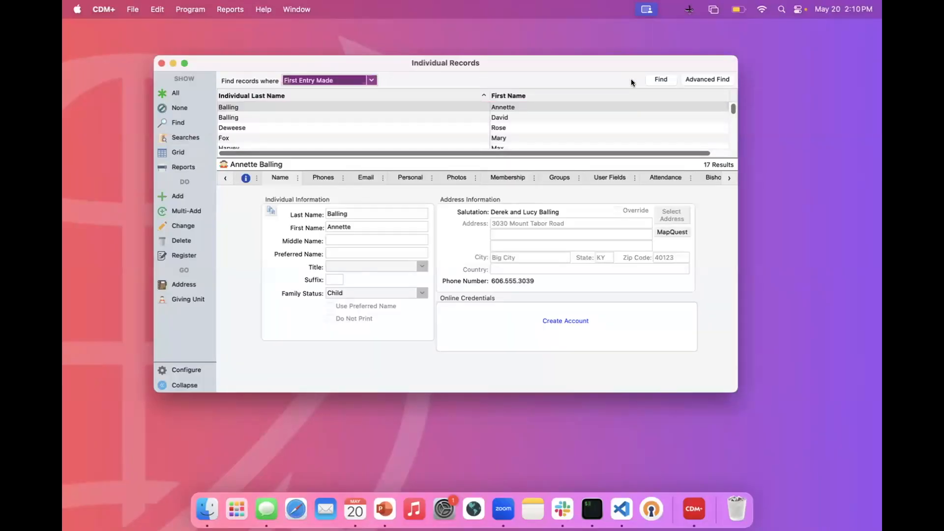
- Start an Advanced Find with the primary record criterion Age is greater than or equal to 18
{"action": "left_click", "coordinate": [701, 80]}
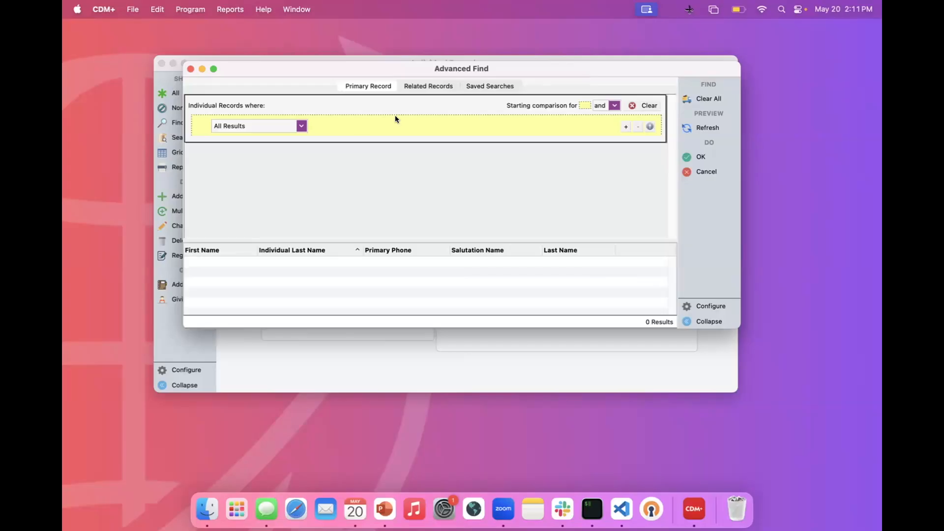
{"action": "left_click", "coordinate": [301, 127]}
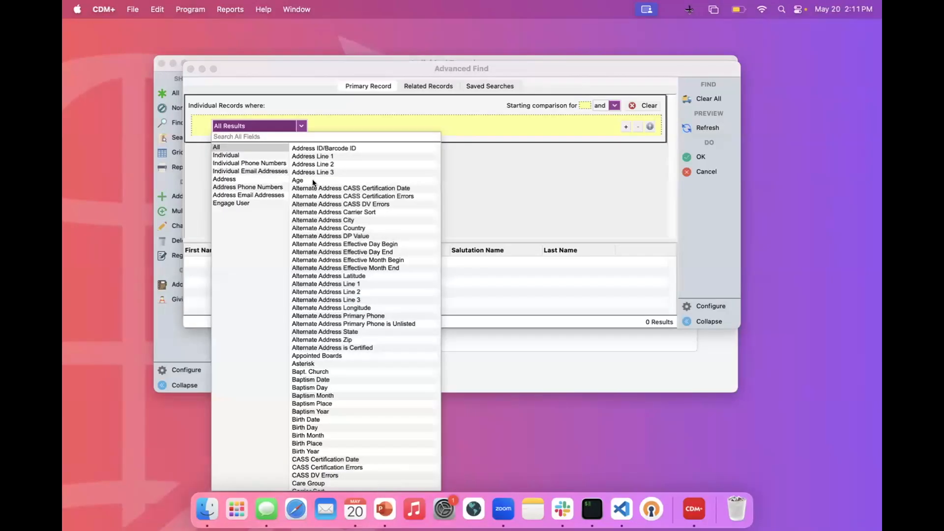
{"action": "left_click", "coordinate": [313, 181]}
{"action": "left_click", "coordinate": [397, 127]}
{"action": "left_click", "coordinate": [385, 157]}
{"action": "left_click_drag", "start_coordinate": [412, 126], "coordinate": [402, 126]}
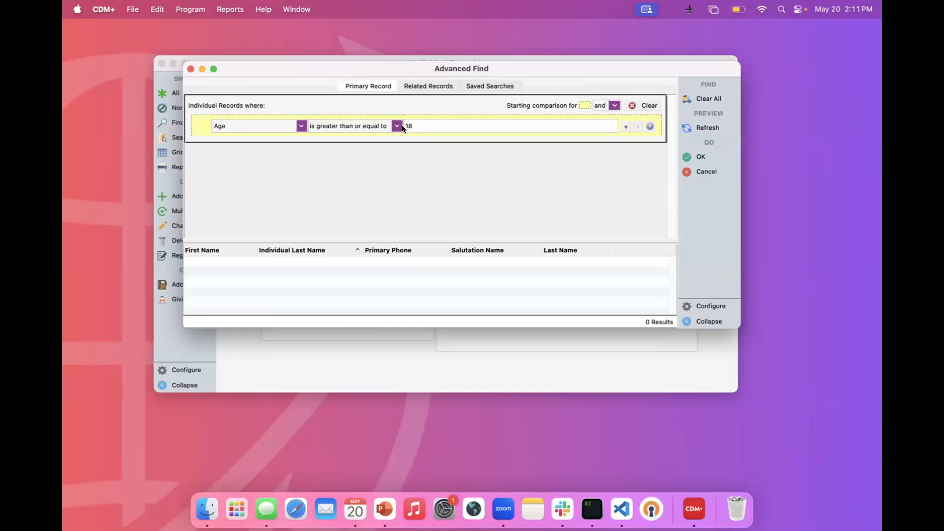
- Add the criterion Age is less than or equal to 30 and run the find
{"action": "left_click", "coordinate": [625, 126]}
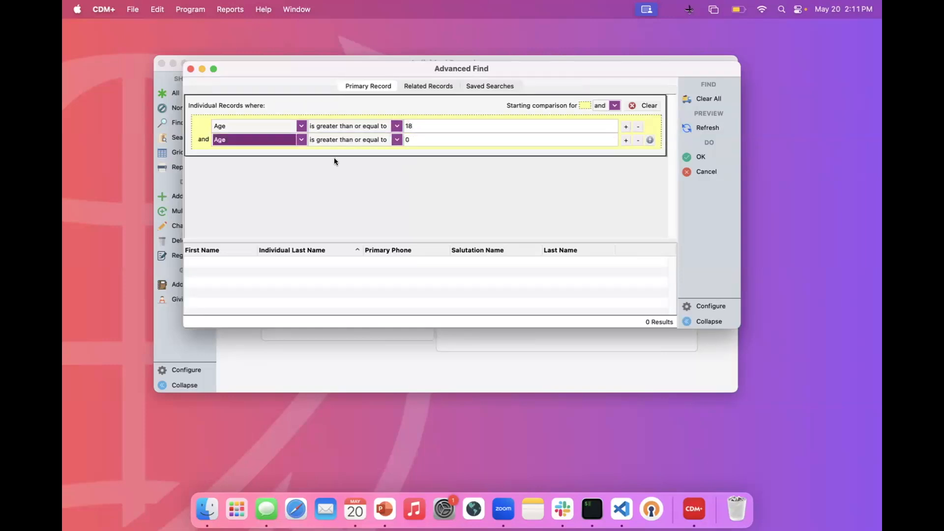
{"action": "left_click", "coordinate": [397, 140]}
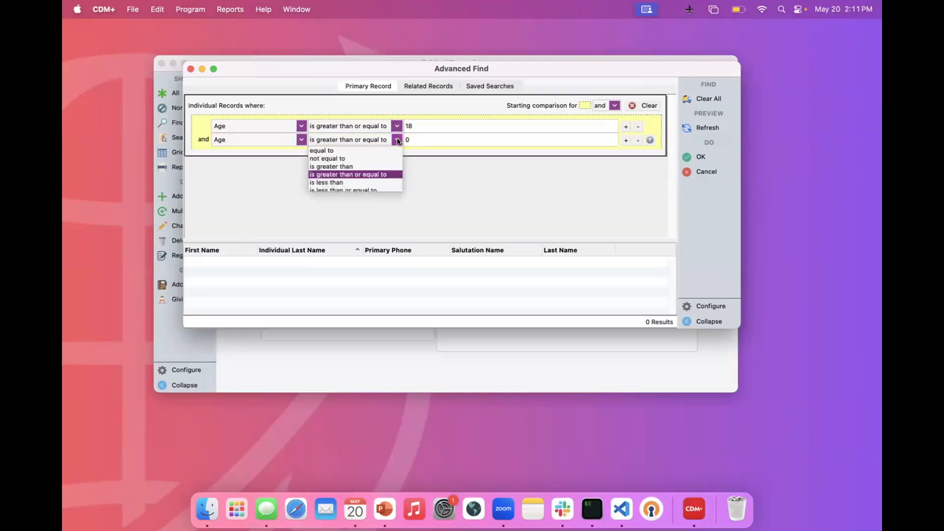
{"action": "left_click", "coordinate": [378, 187]}
{"action": "key", "text": "Tab"}
{"action": "type", "text": "30"}
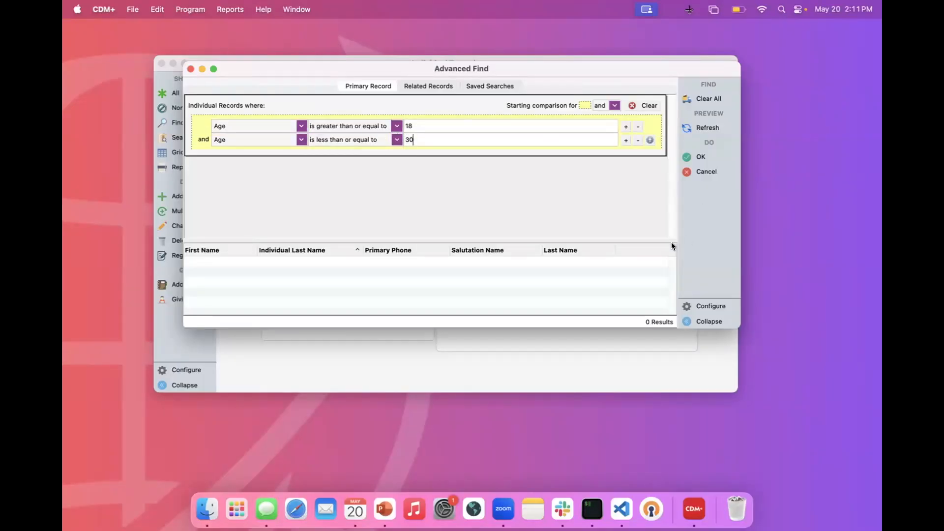
{"action": "left_click", "coordinate": [699, 158]}
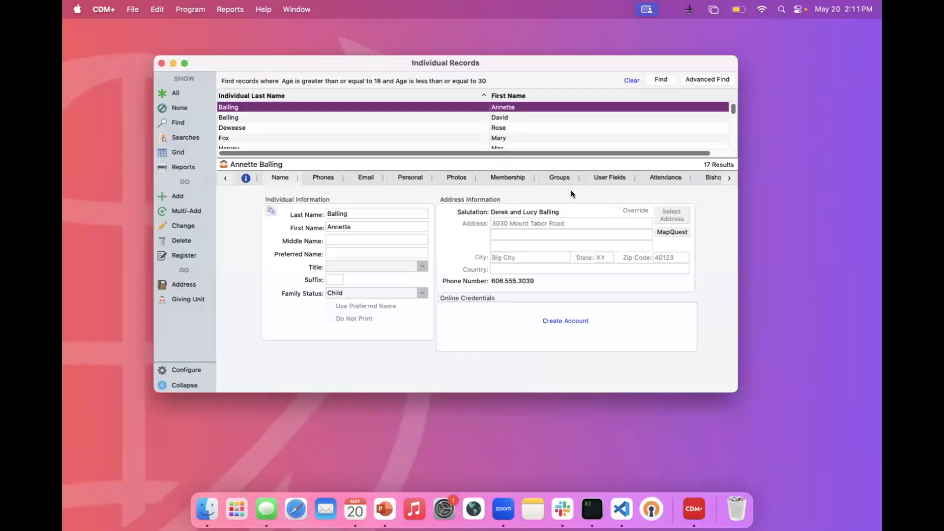
- Add Attendance to the Advanced Find as a related record, using the without matching option
{"action": "left_click", "coordinate": [697, 79]}
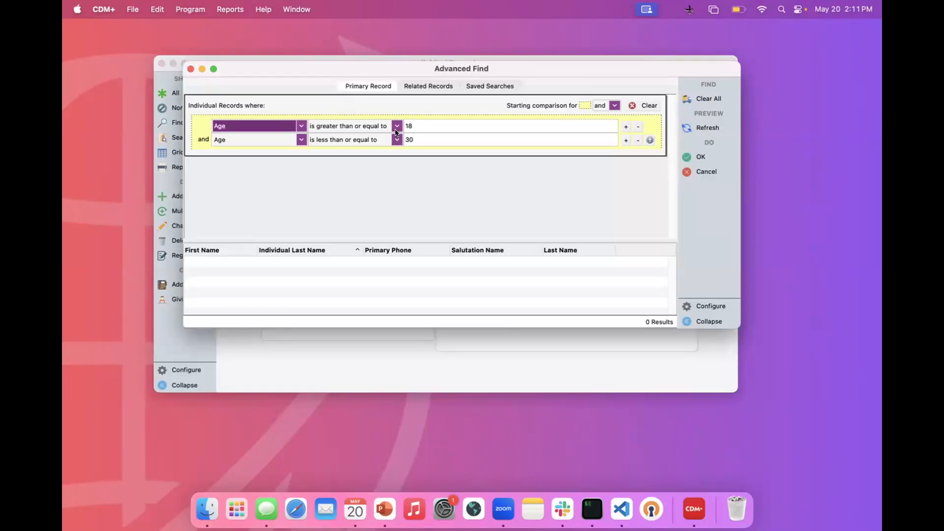
{"action": "left_click", "coordinate": [429, 85]}
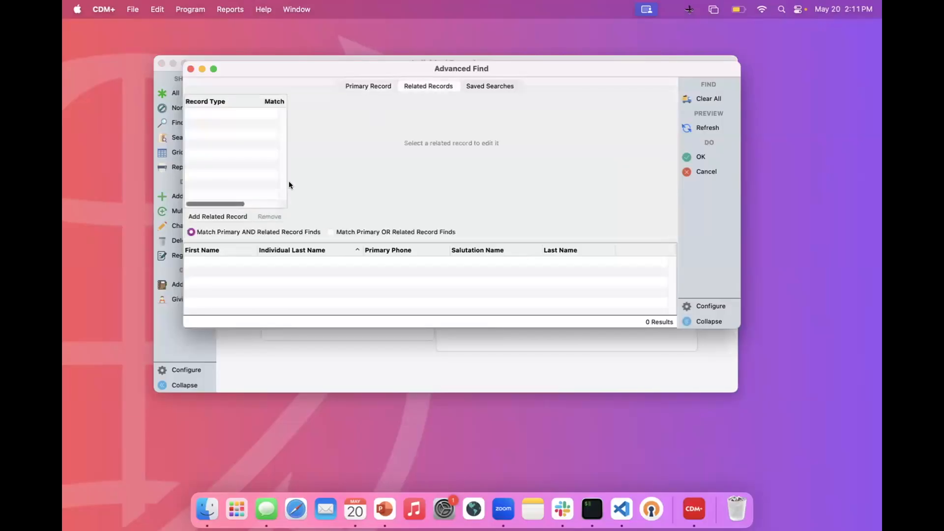
{"action": "left_click", "coordinate": [223, 216]}
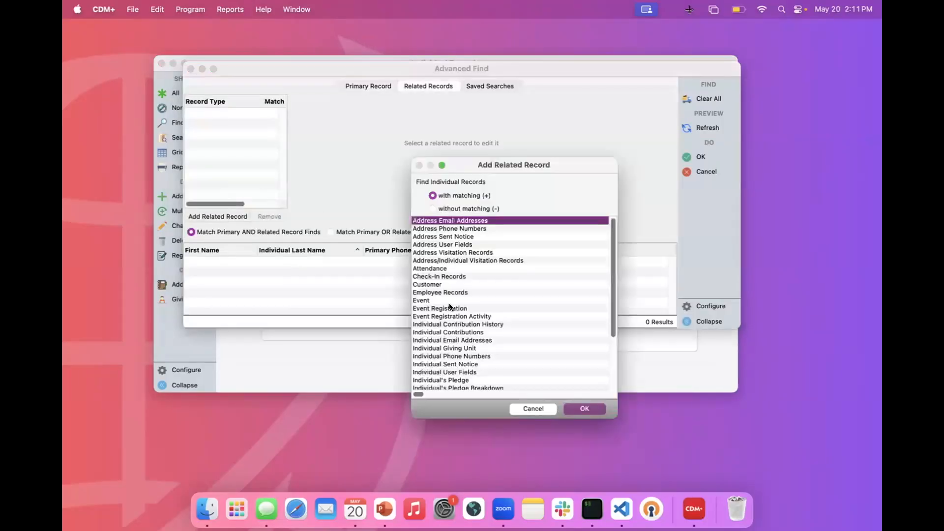
{"action": "left_click", "coordinate": [449, 268]}
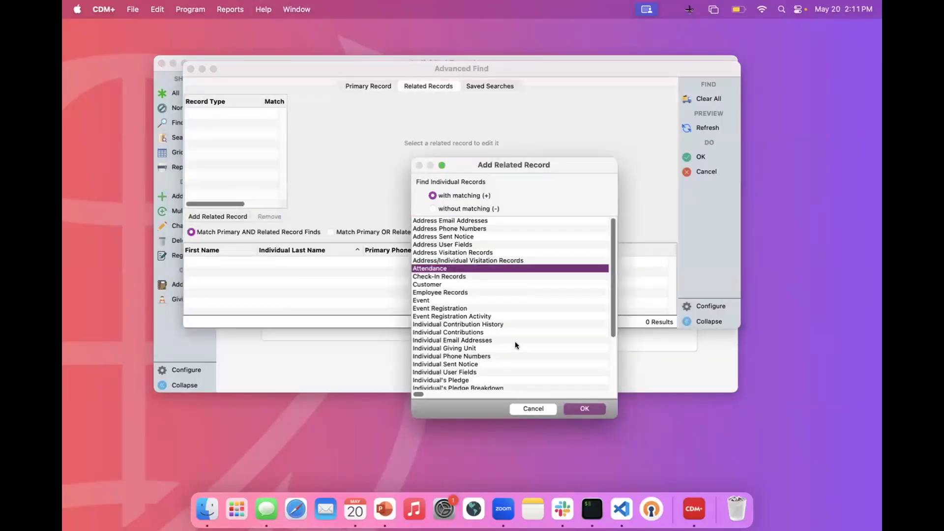
{"action": "left_click", "coordinate": [432, 208]}
{"action": "left_click", "coordinate": [581, 409]}
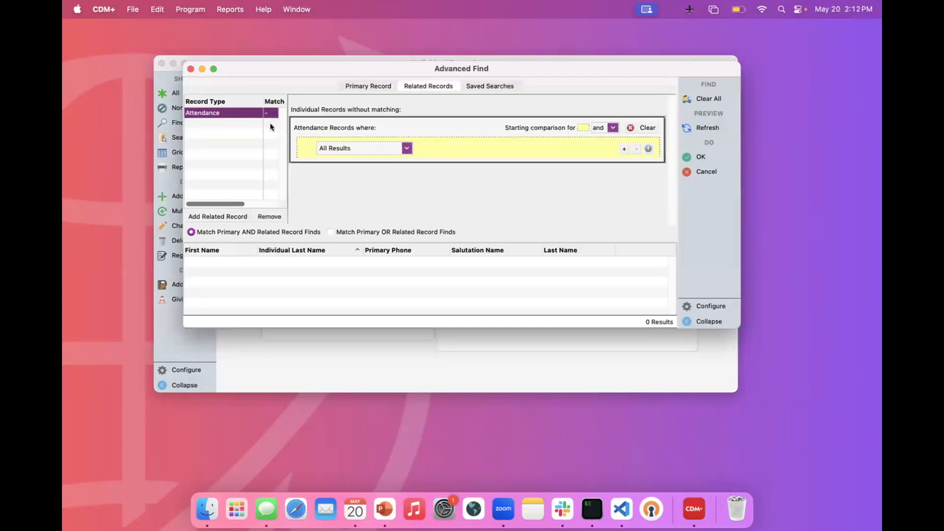
- Set the attendance criterion to Date Attended is greater than or equal to Jan 1 2024 and refresh the preview
{"action": "left_click", "coordinate": [406, 149]}
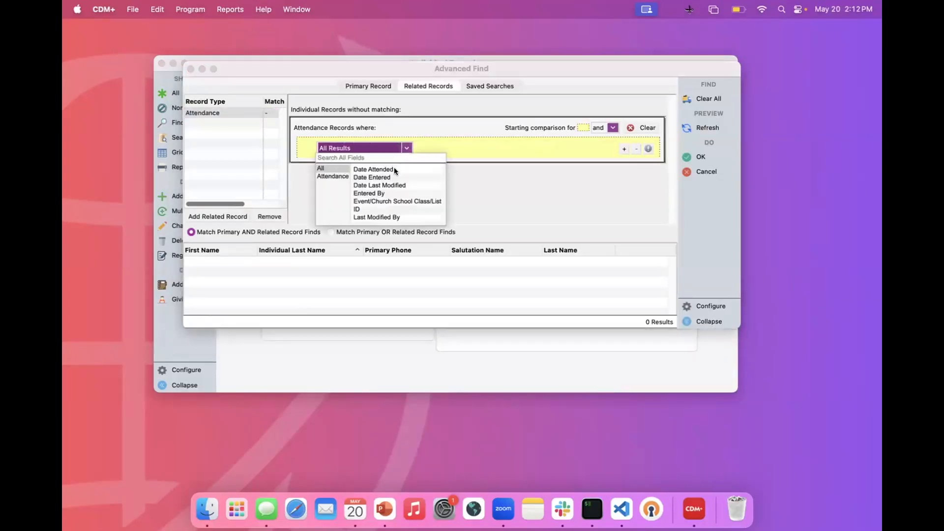
{"action": "left_click", "coordinate": [388, 169]}
{"action": "left_click", "coordinate": [502, 149]}
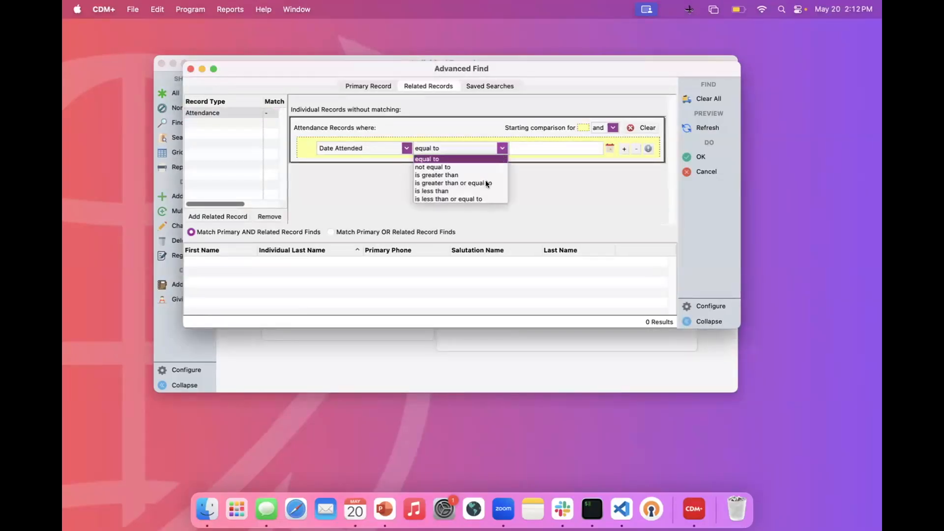
{"action": "left_click", "coordinate": [484, 182]}
{"action": "left_click", "coordinate": [523, 145]}
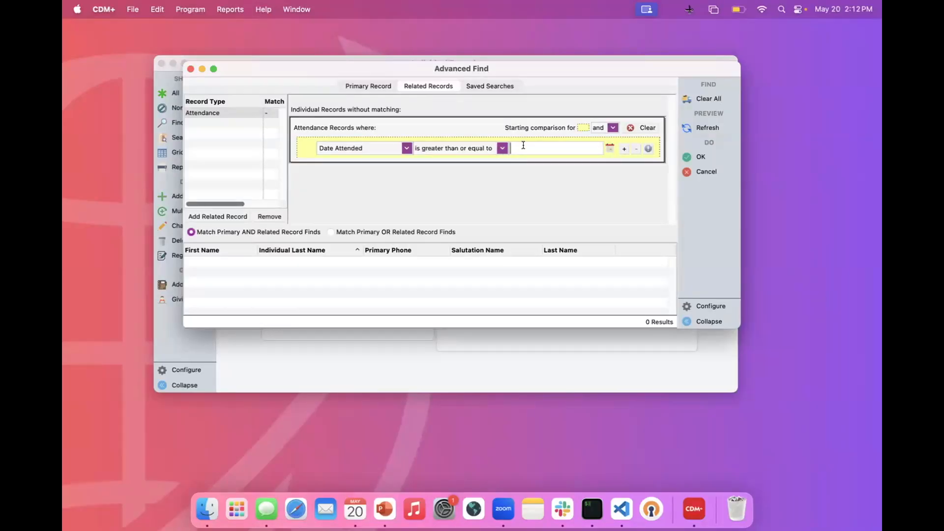
{"action": "type", "text": "1.1.24"}
{"action": "left_click", "coordinate": [699, 127]}
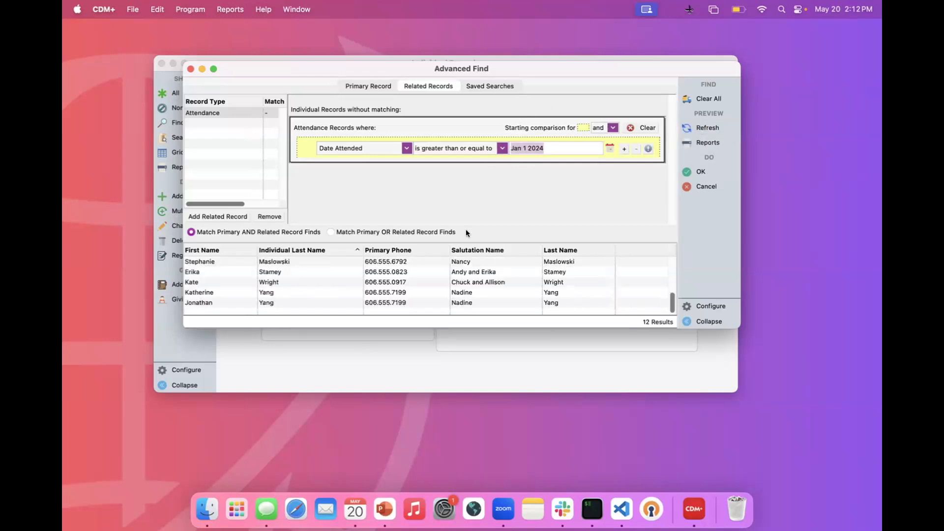
- Review the previewed individuals and apply the combined age and attendance search to the records
{"action": "scroll", "coordinate": [534, 286], "scroll_direction": "up", "scroll_amount": 5}
{"action": "scroll", "coordinate": [534, 286], "scroll_direction": "down", "scroll_amount": 5}
{"action": "scroll", "coordinate": [534, 286], "scroll_direction": "up", "scroll_amount": 5}
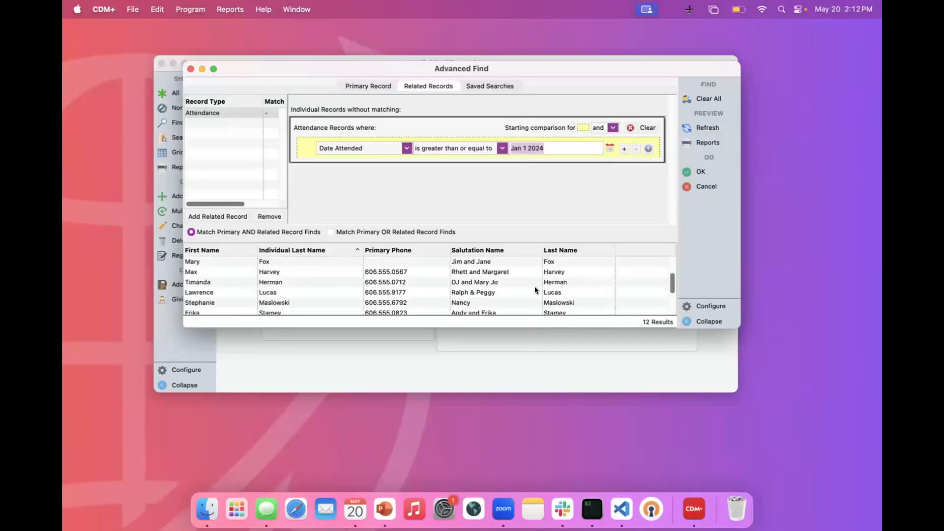
{"action": "scroll", "coordinate": [535, 286], "scroll_direction": "down", "scroll_amount": 2}
{"action": "scroll", "coordinate": [534, 286], "scroll_direction": "up", "scroll_amount": 2}
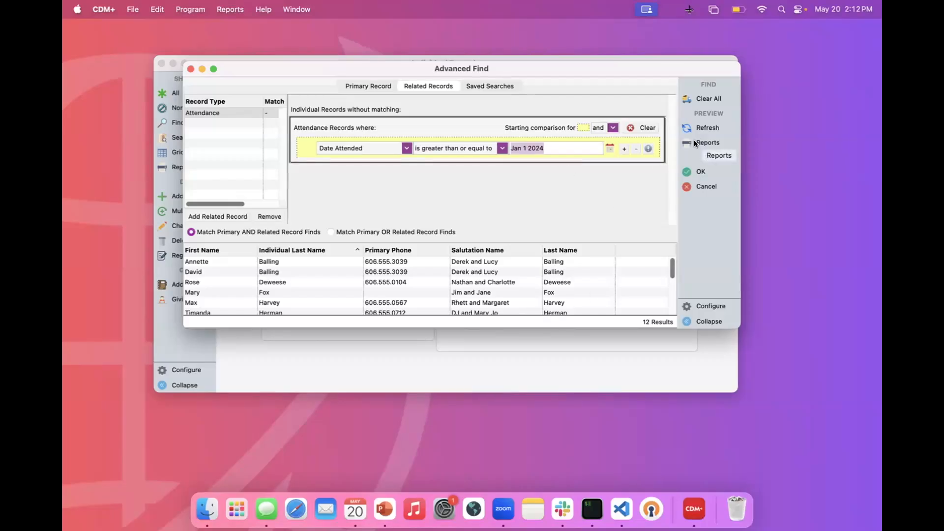
{"action": "left_click", "coordinate": [698, 172]}
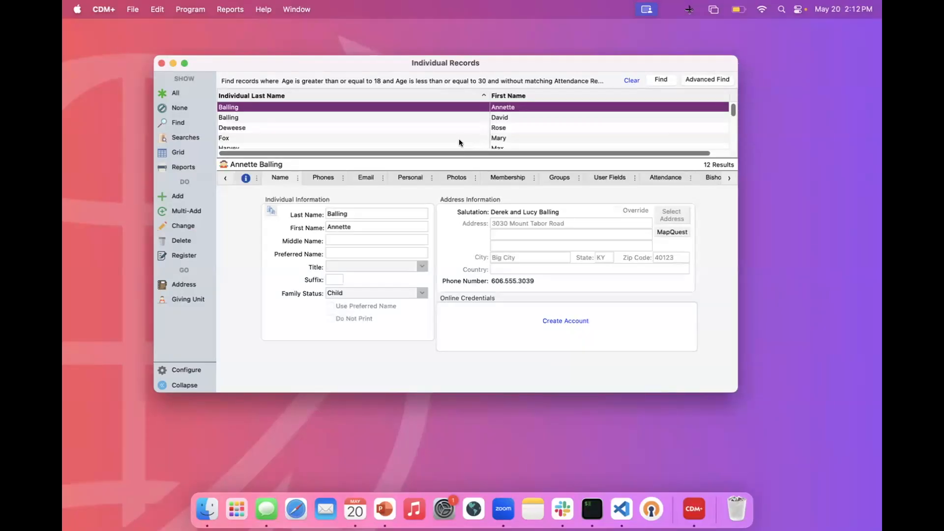
- Save the age and attendance criteria as a new saved search described as Age, and run the find
{"action": "left_click", "coordinate": [361, 87]}
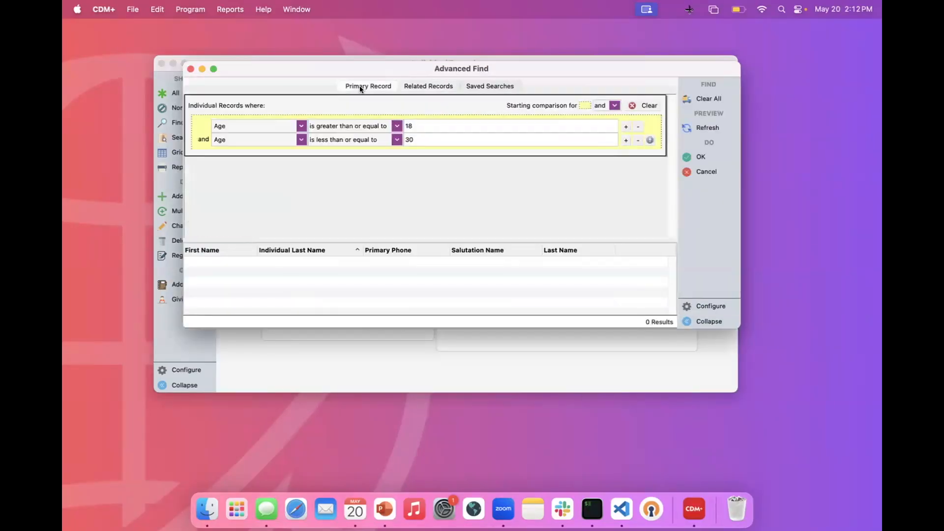
{"action": "left_click", "coordinate": [500, 87]}
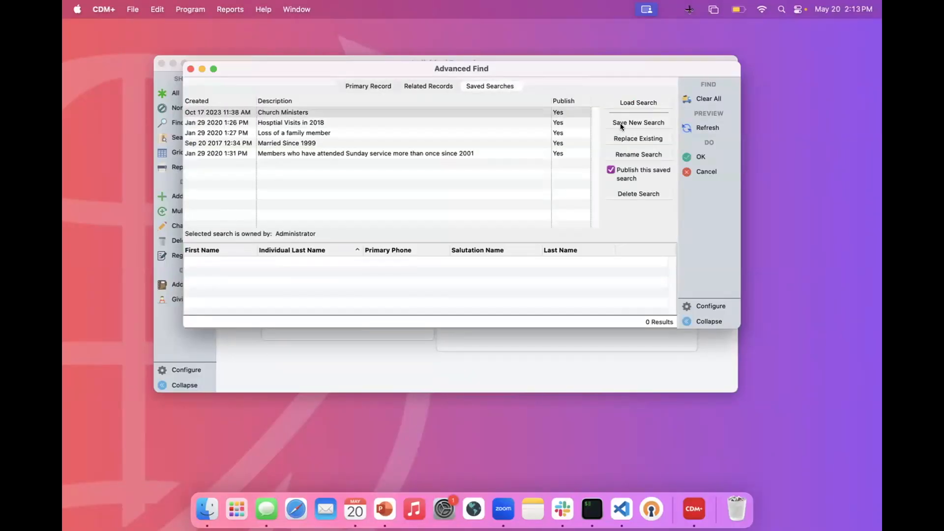
{"action": "left_click", "coordinate": [638, 122]}
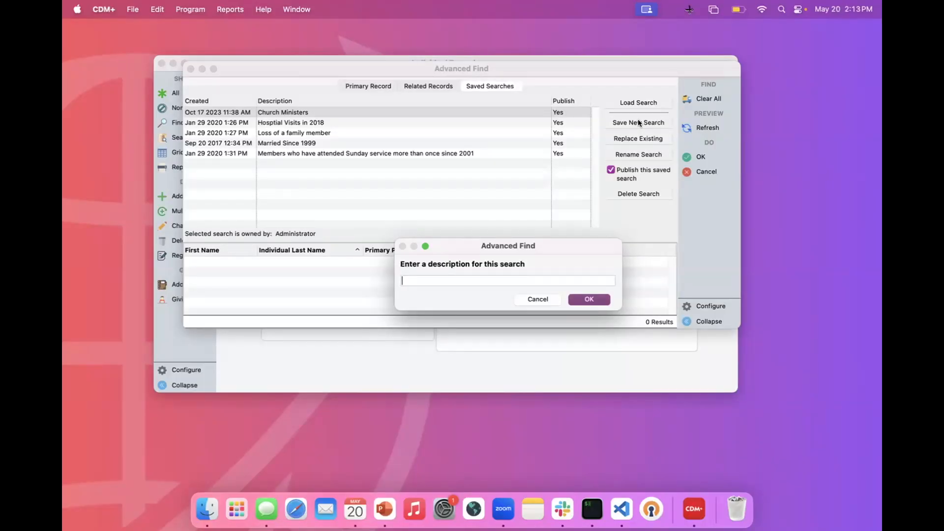
{"action": "type", "text": "Memb"}
{"action": "key", "text": "BackSpace"}
{"action": "key", "text": "BackSpace"}
{"action": "key", "text": "BackSpace"}
{"action": "key", "text": "BackSpace"}
{"action": "type", "text": "Age"}
{"action": "key", "text": "Return"}
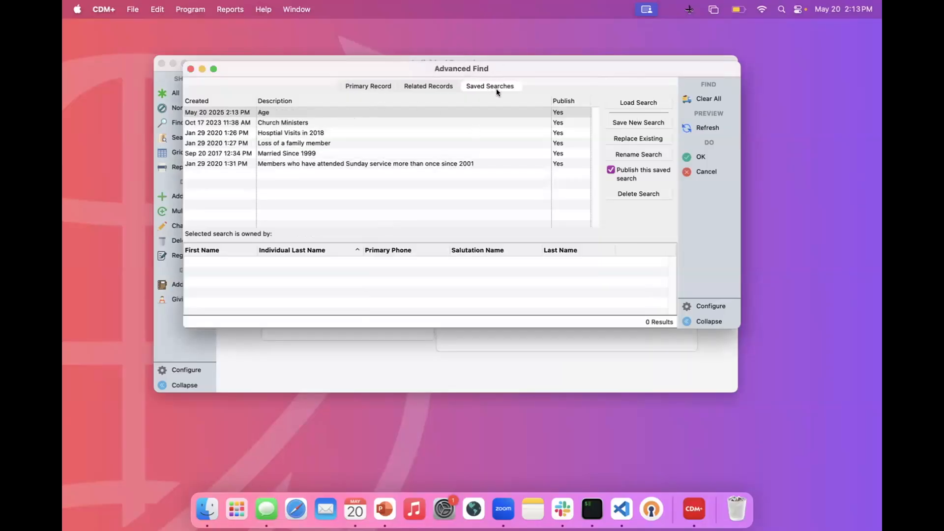
{"action": "left_click", "coordinate": [699, 157]}
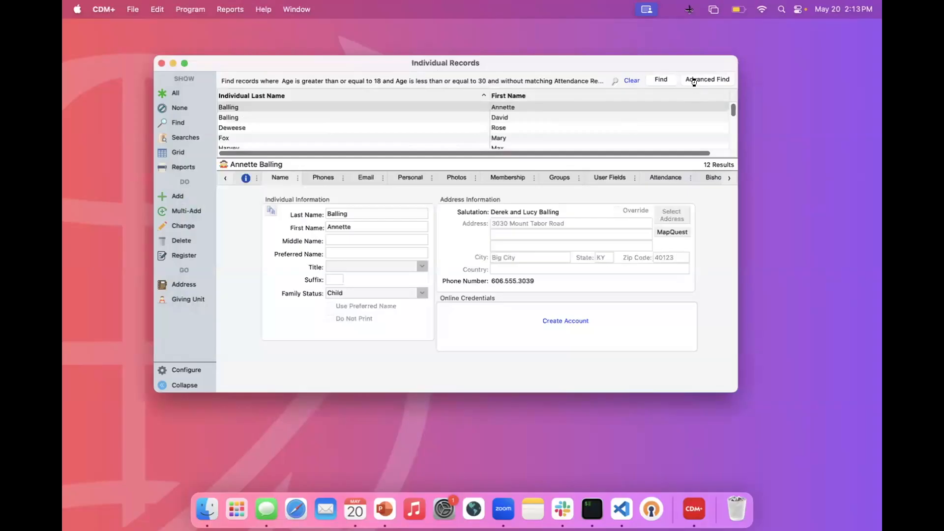
- Clear the current find and load the saved Age search in Advanced Find to review its primary and related record criteria
{"action": "left_click", "coordinate": [630, 81]}
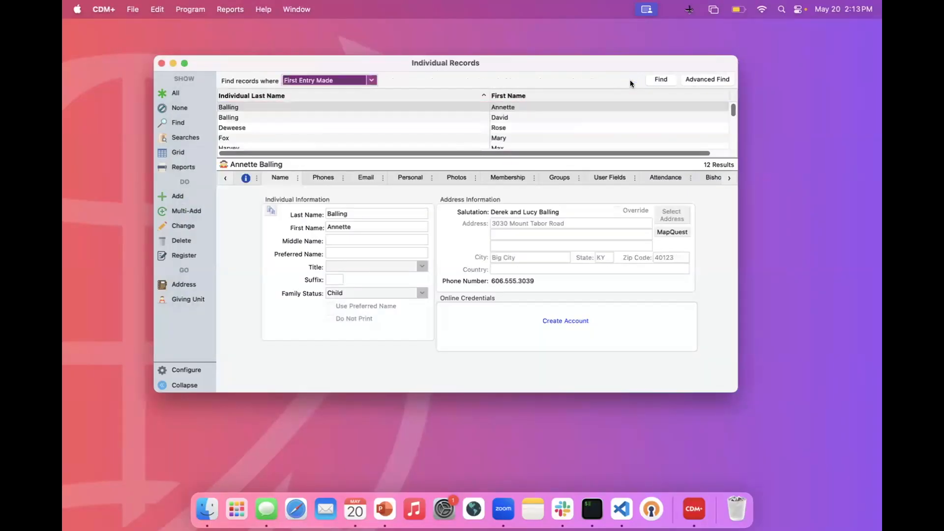
{"action": "left_click", "coordinate": [698, 79]}
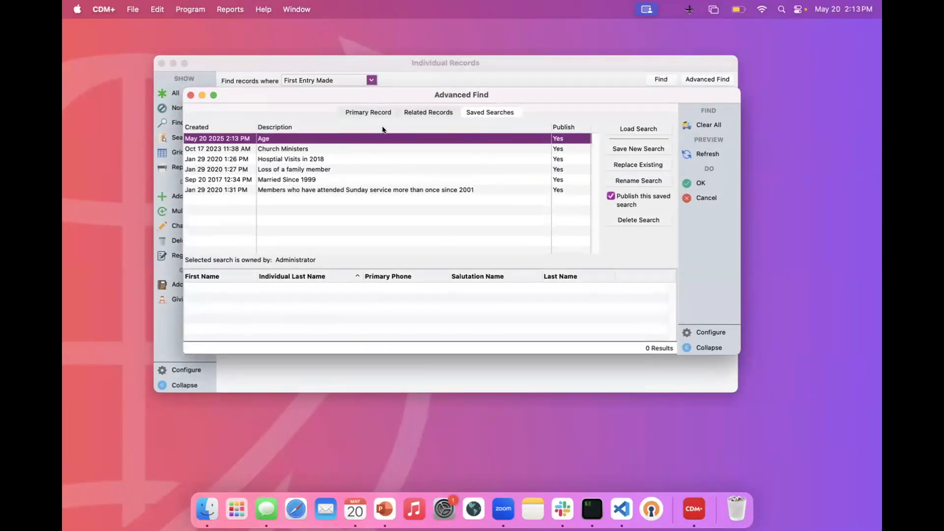
{"action": "left_click", "coordinate": [652, 129]}
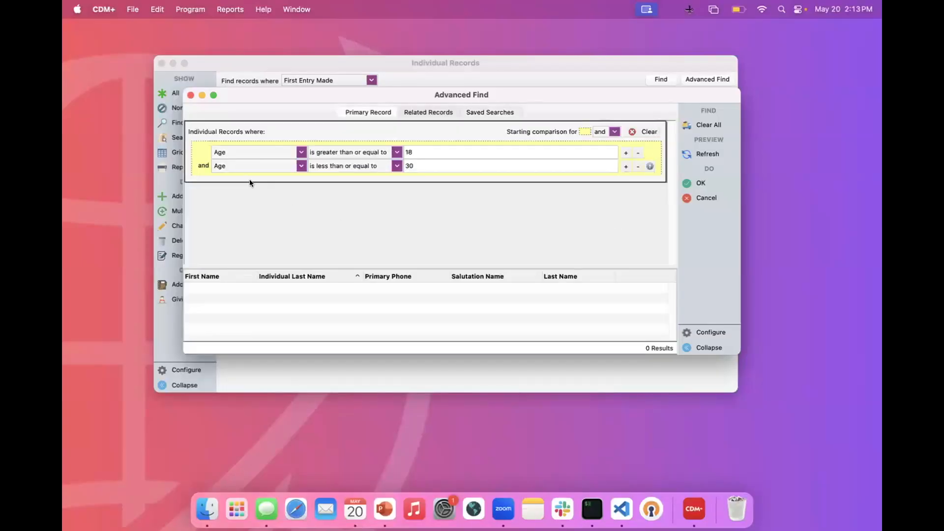
{"action": "left_click", "coordinate": [436, 112]}
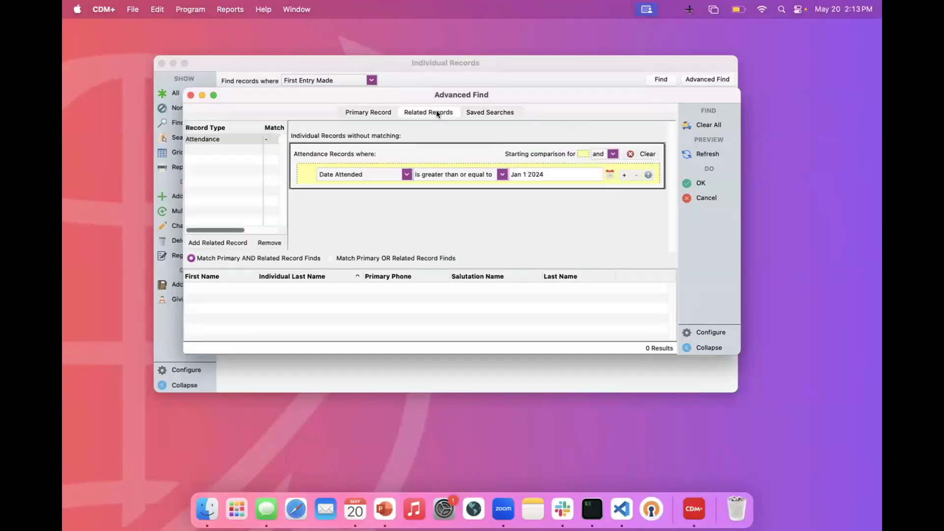
{"action": "left_click", "coordinate": [358, 112]}
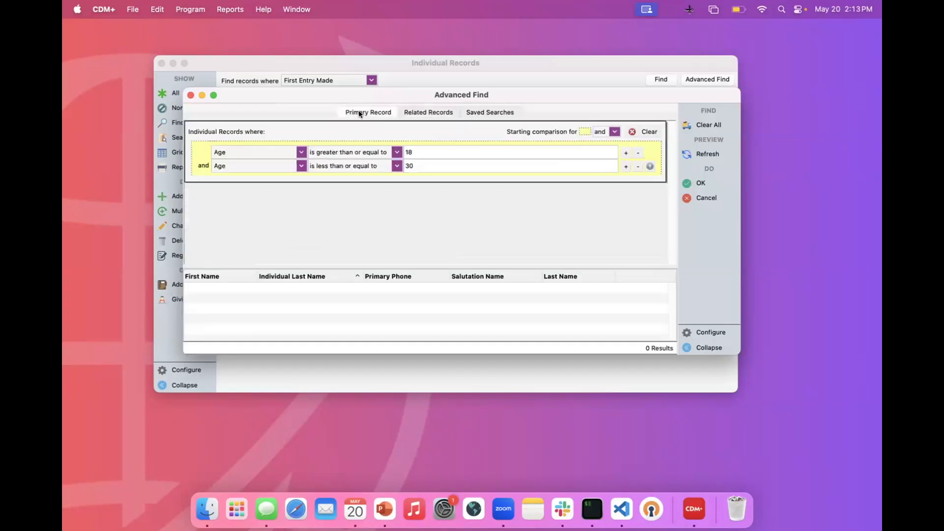
- Load the saved hospital visits search for 2018, check its visitation record criterion, and refresh the preview
{"action": "left_click", "coordinate": [490, 113]}
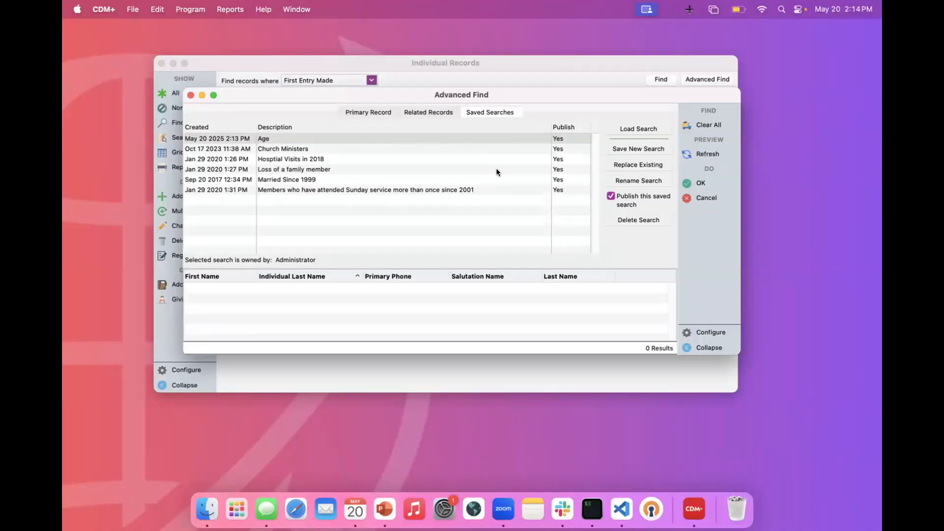
{"action": "left_click", "coordinate": [356, 158]}
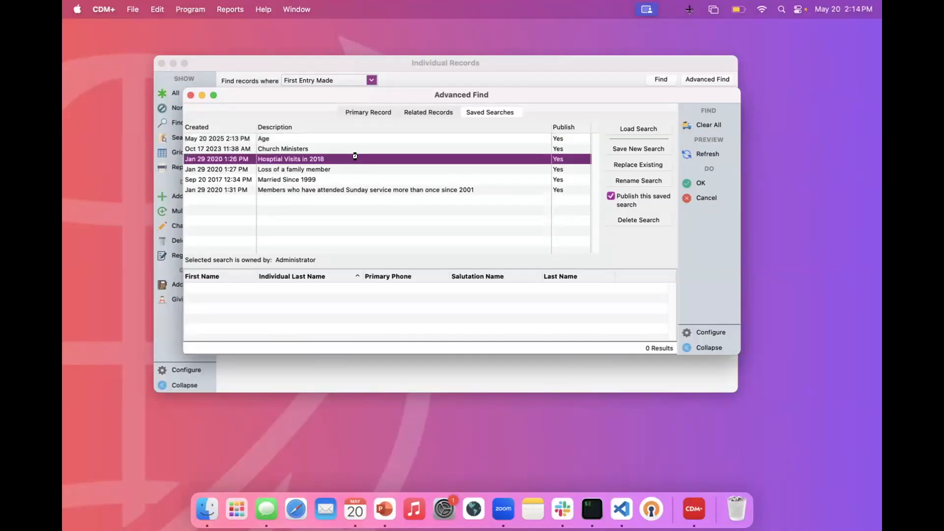
{"action": "double_click", "coordinate": [453, 160]}
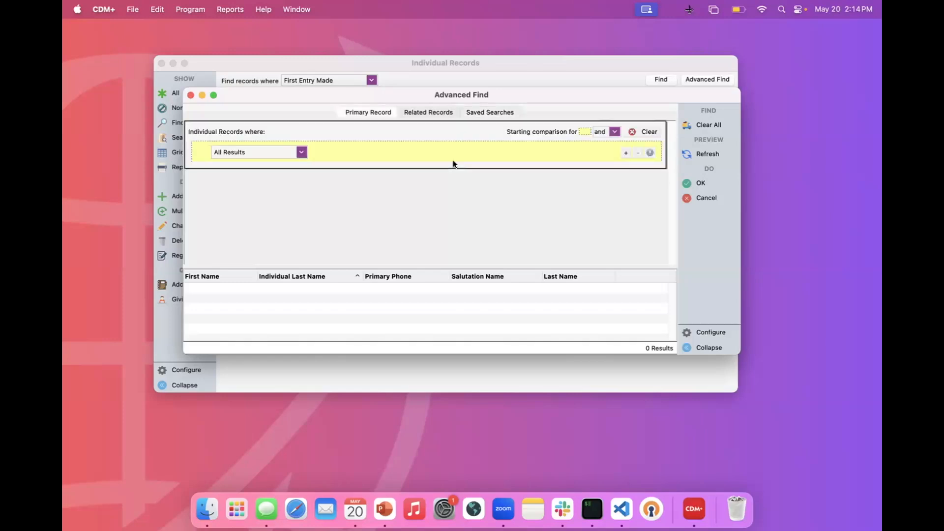
{"action": "left_click", "coordinate": [442, 112]}
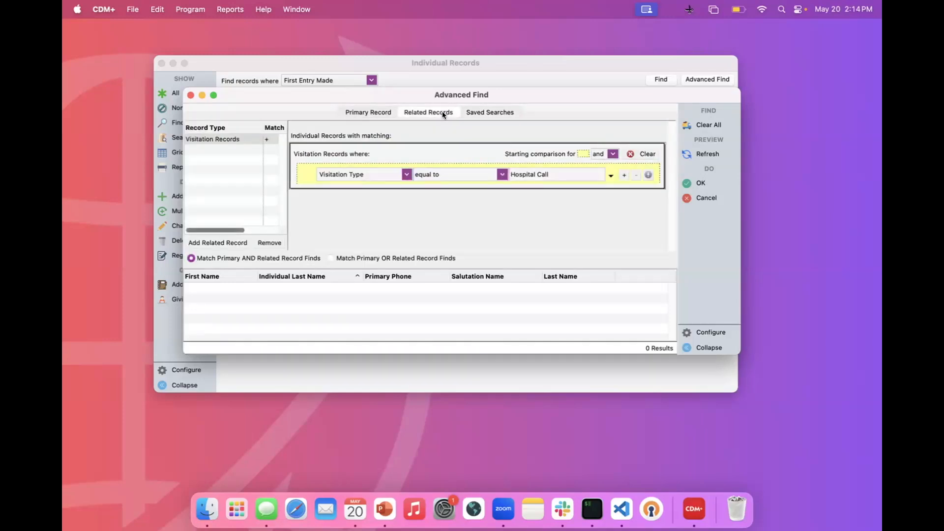
{"action": "left_click", "coordinate": [695, 154]}
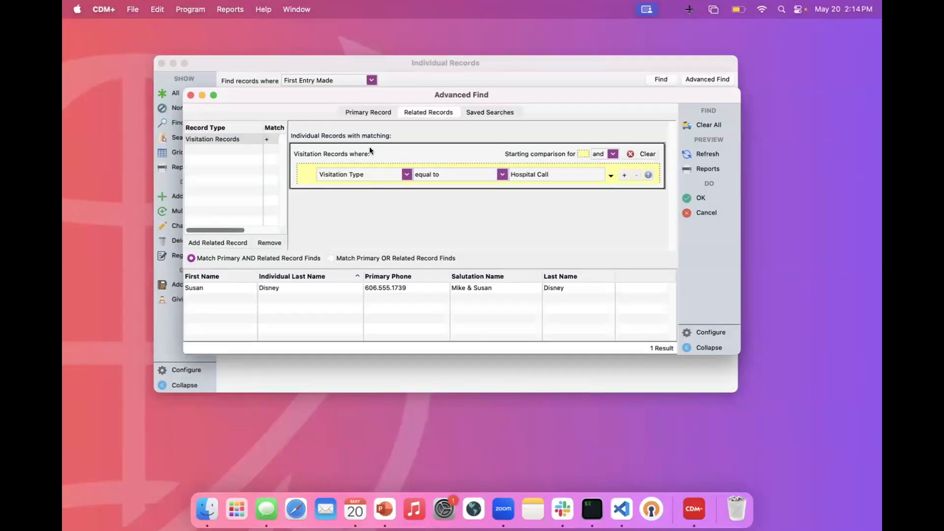
- Set the loaded search's primary record criterion to Membership Status equal to Active
{"action": "left_click", "coordinate": [365, 112]}
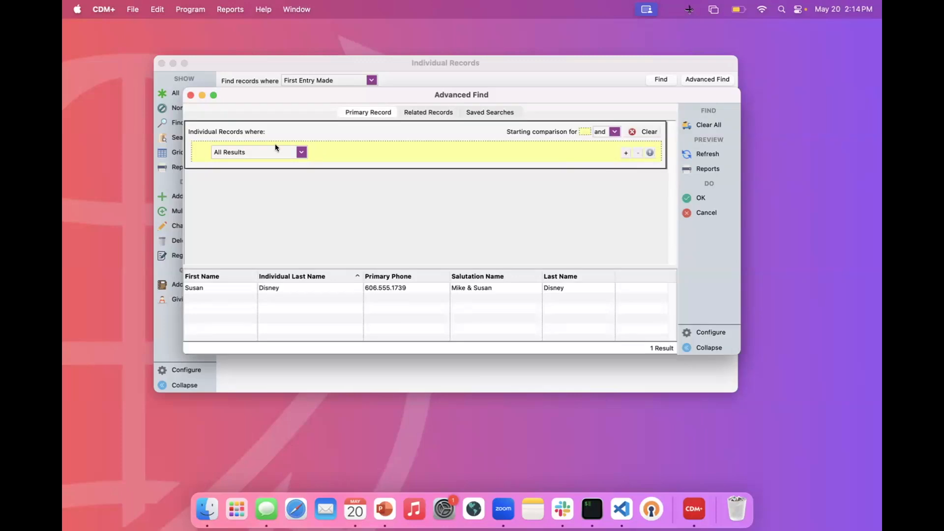
{"action": "left_click", "coordinate": [301, 153]}
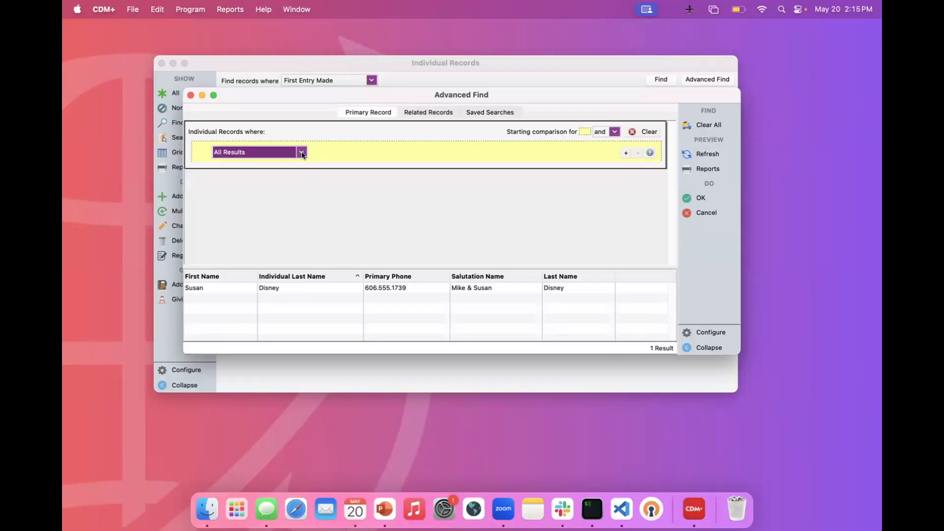
{"action": "left_click", "coordinate": [302, 153]}
{"action": "type", "text": "mem"}
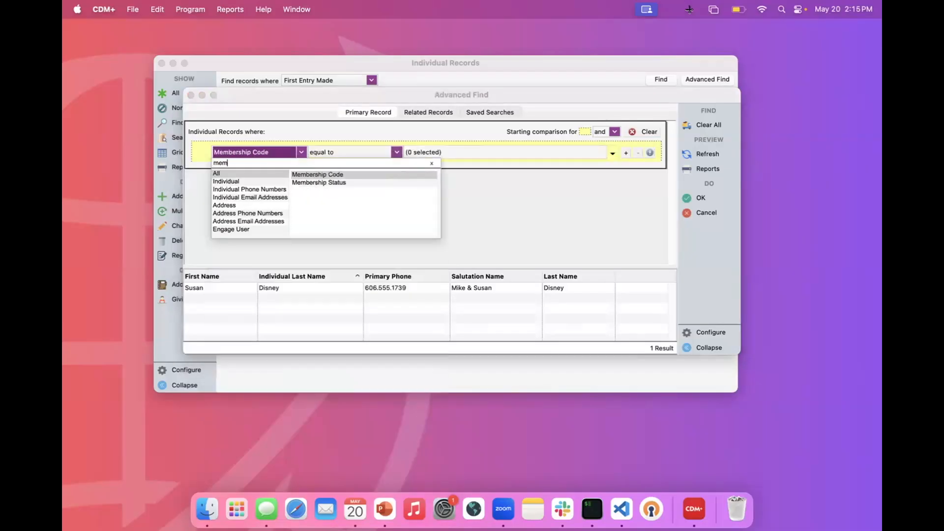
{"action": "left_click", "coordinate": [306, 183]}
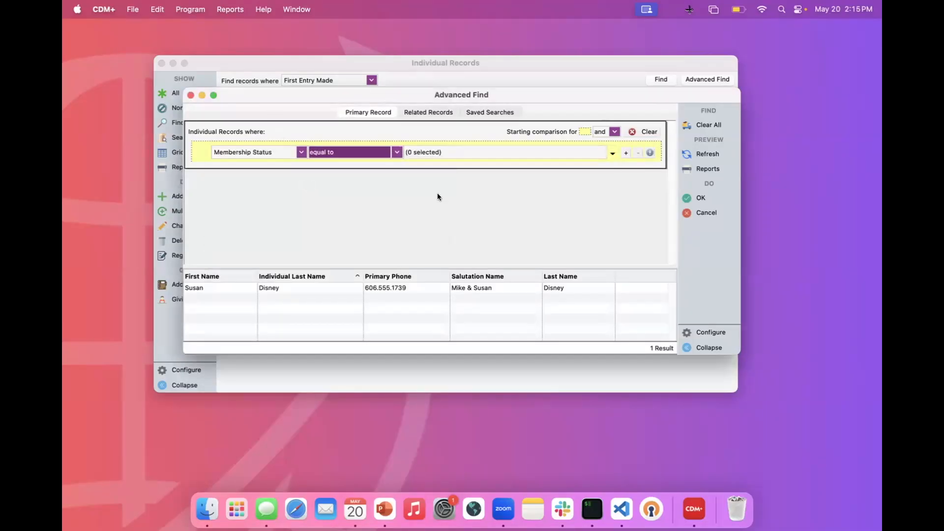
{"action": "left_click", "coordinate": [605, 154]}
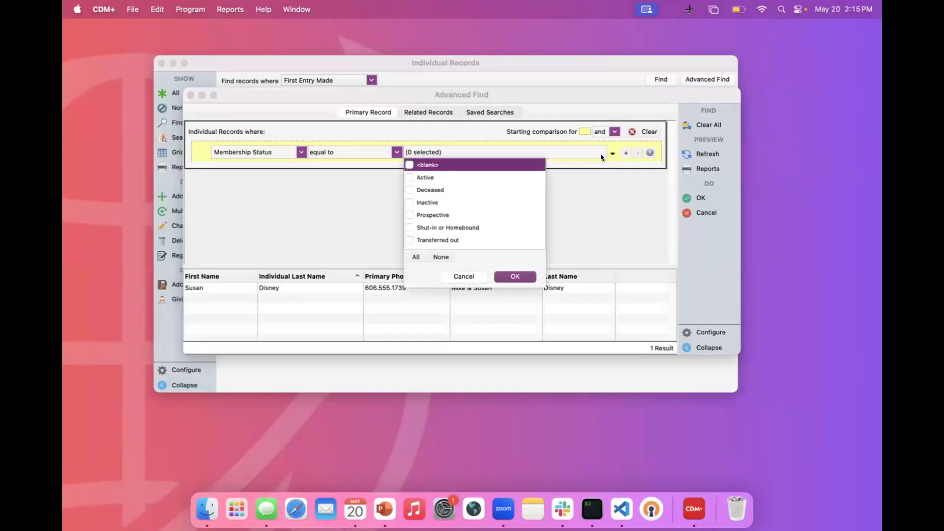
{"action": "left_click", "coordinate": [409, 177]}
{"action": "left_click", "coordinate": [515, 276]}
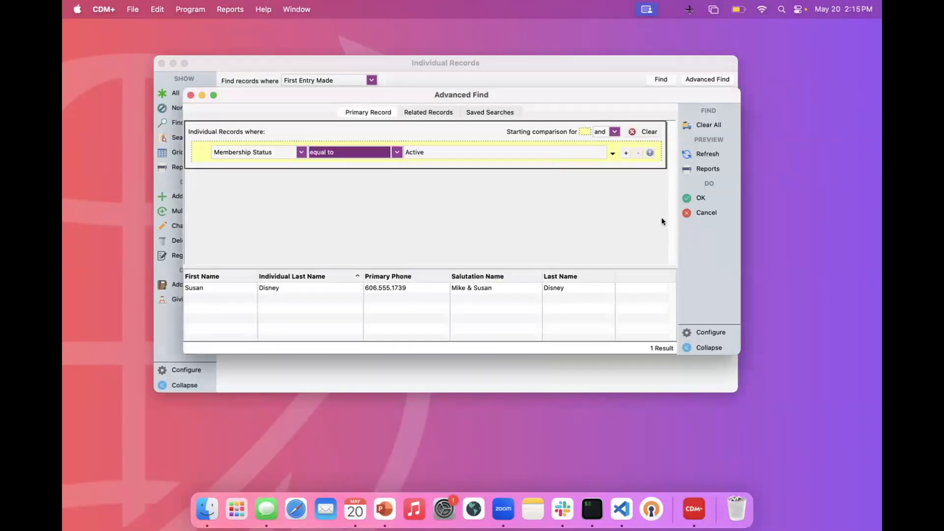
- Add two more criteria rows below the membership status, setting the first of them to Birth Month equal to 12
{"action": "left_click", "coordinate": [623, 152]}
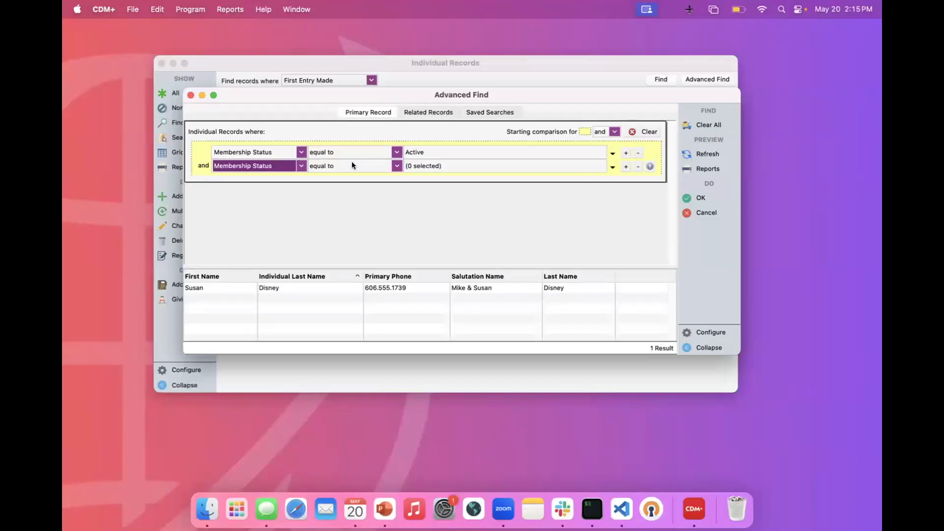
{"action": "left_click", "coordinate": [625, 167]}
{"action": "left_click", "coordinate": [301, 165]}
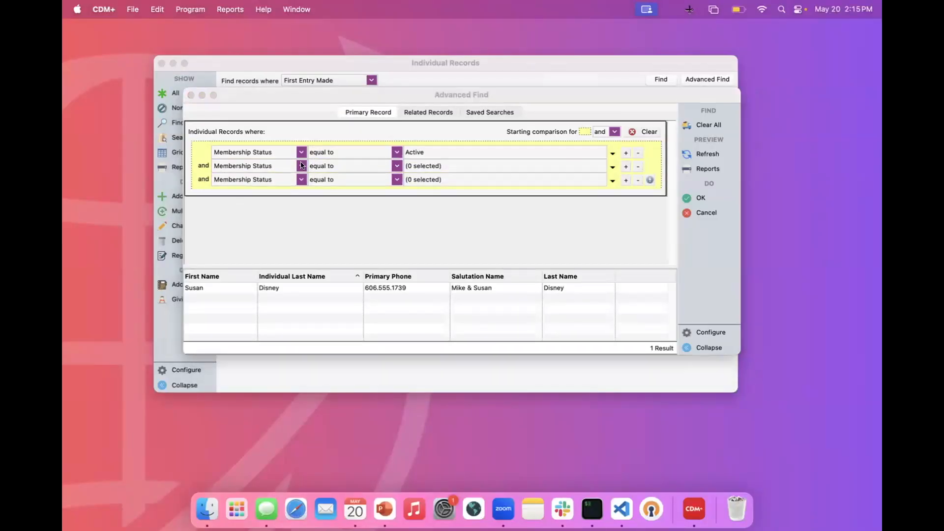
{"action": "type", "text": "bi"}
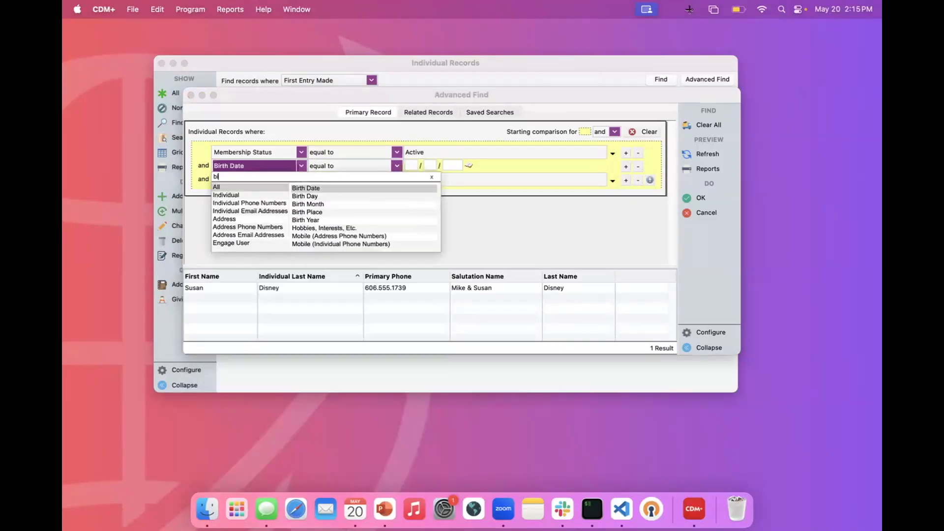
{"action": "left_click", "coordinate": [311, 206]}
{"action": "type", "text": "12"}
- Set the third primary record criterion to Birth Month equal to 6
{"action": "left_click", "coordinate": [302, 179]}
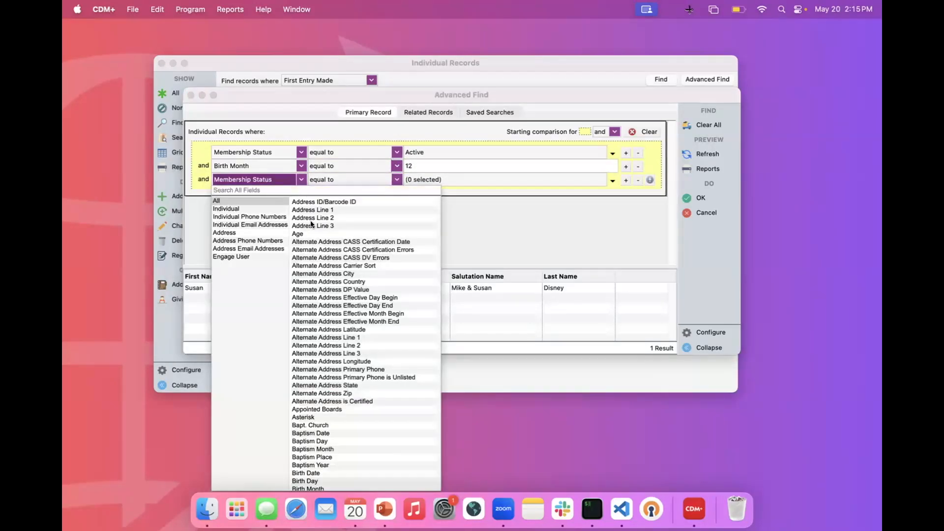
{"action": "left_click", "coordinate": [322, 448]}
{"action": "type", "text": "6"}
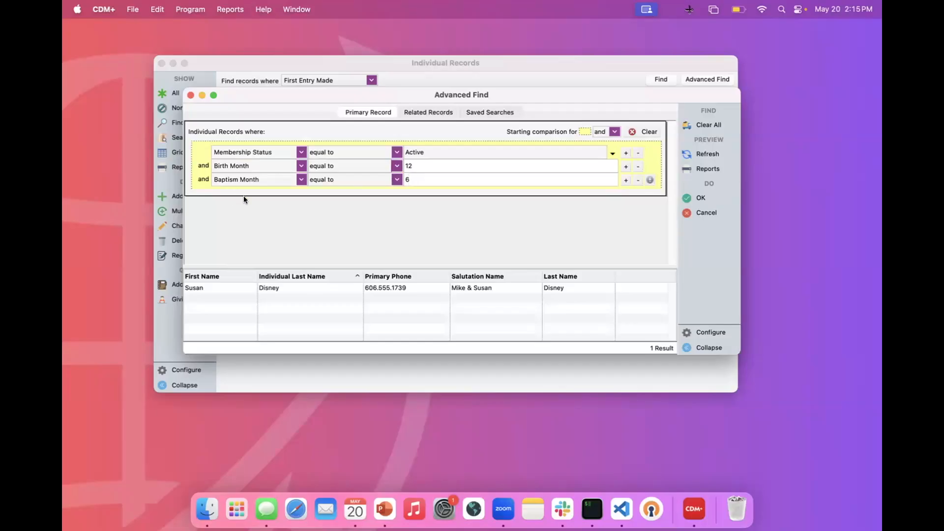
{"action": "left_click", "coordinate": [302, 180]}
{"action": "left_click", "coordinate": [305, 180]}
{"action": "scroll", "coordinate": [325, 393], "scroll_direction": "down", "scroll_amount": 3}
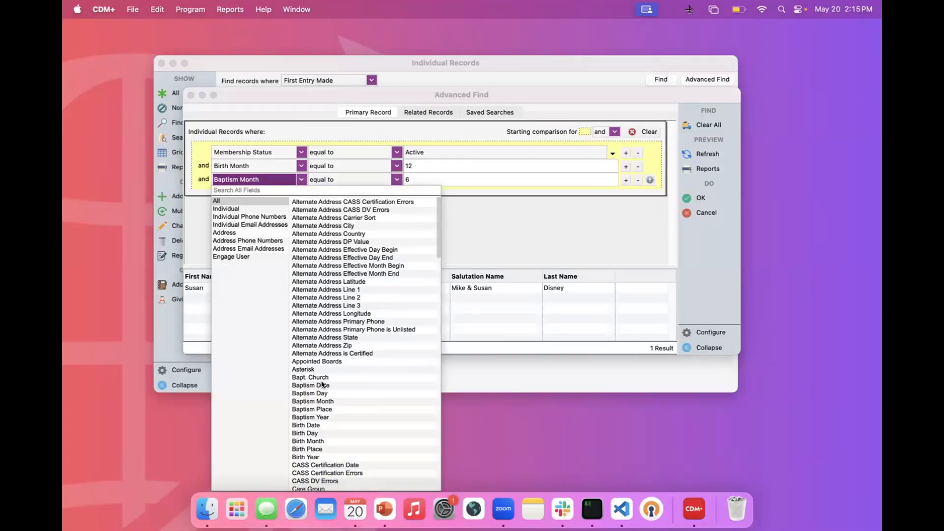
{"action": "left_click", "coordinate": [325, 439]}
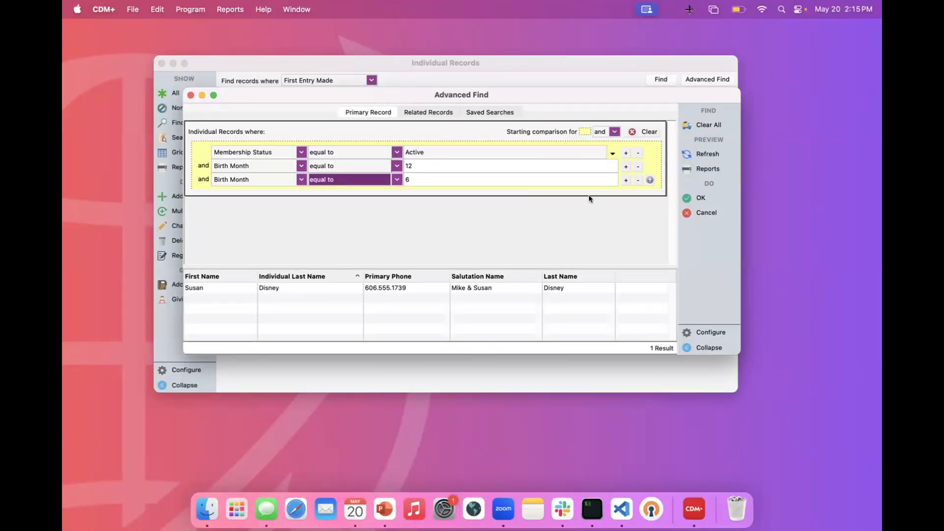
- Clear all primary and related find criteria and start a new criterion of Membership Status equal to Active
{"action": "left_click", "coordinate": [689, 122]}
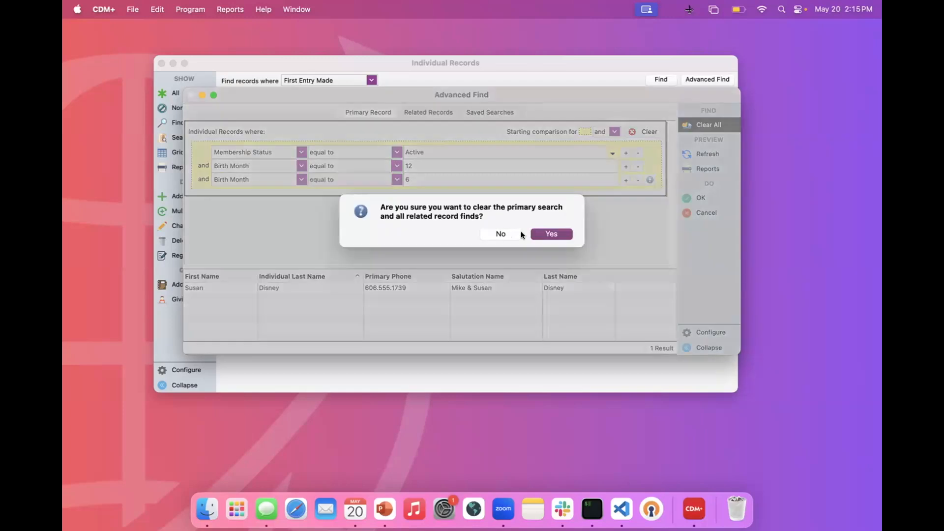
{"action": "key", "text": "Return"}
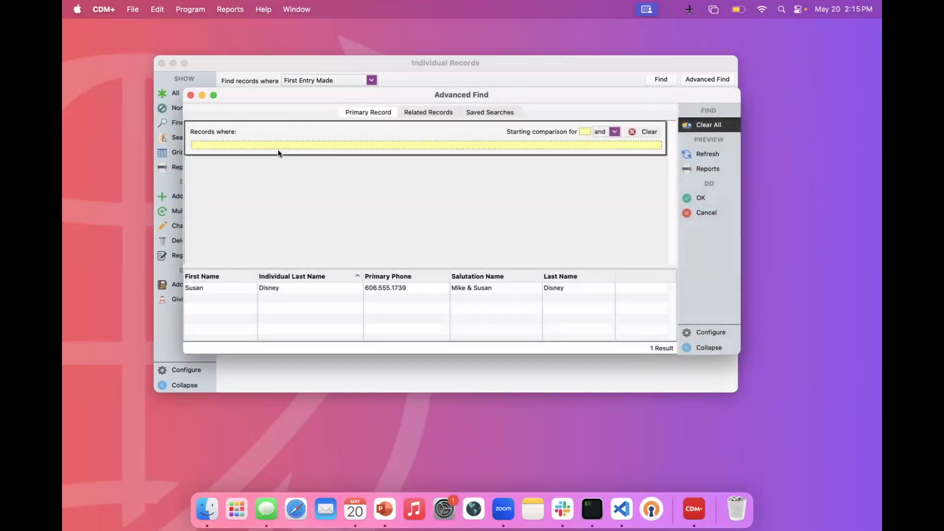
{"action": "left_click", "coordinate": [303, 152]}
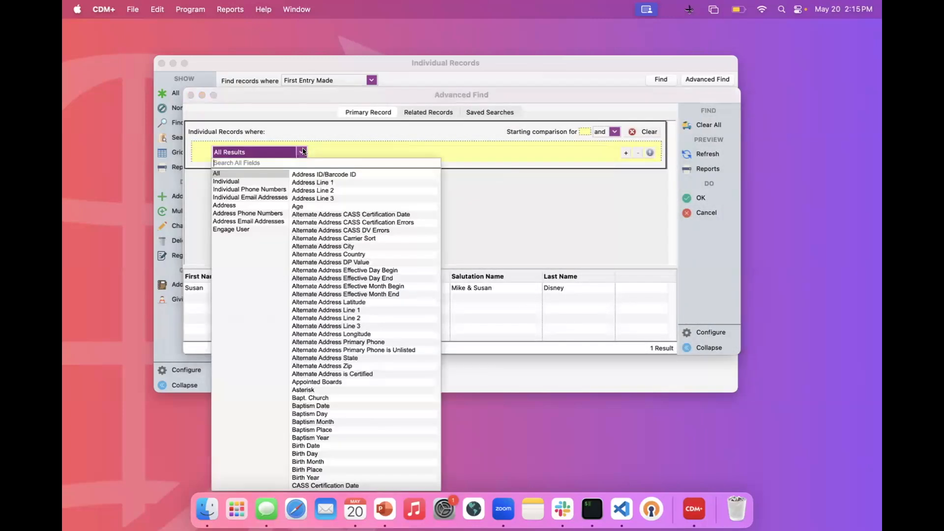
{"action": "type", "text": "mem"}
{"action": "left_click", "coordinate": [329, 183]}
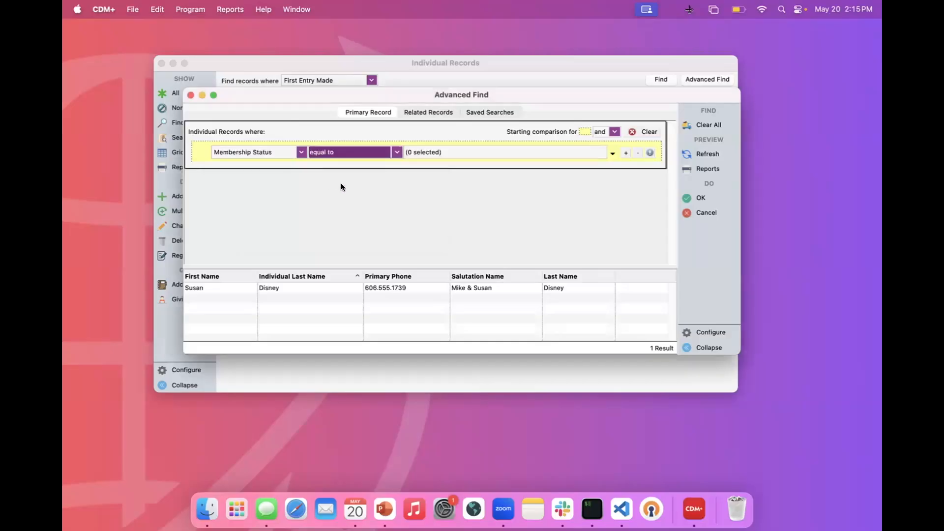
{"action": "left_click", "coordinate": [608, 152]}
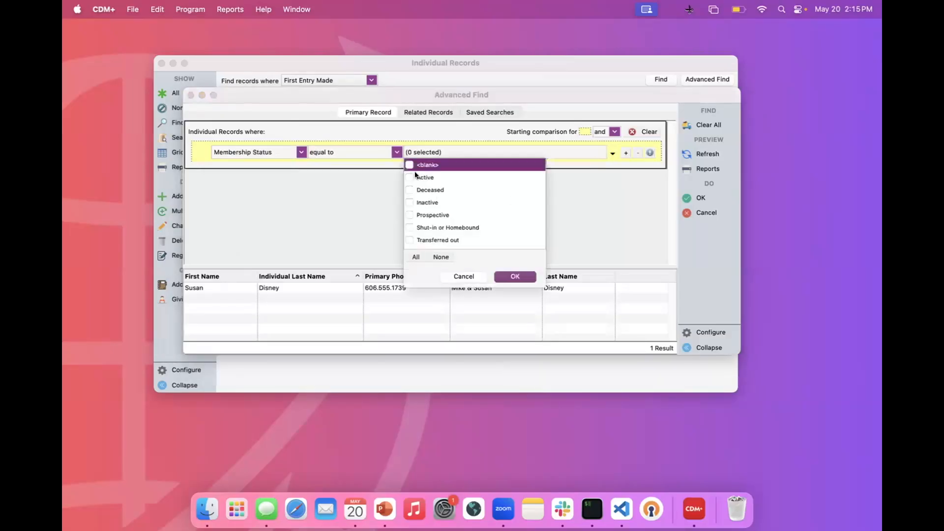
{"action": "left_click", "coordinate": [409, 177]}
{"action": "left_click", "coordinate": [521, 277]}
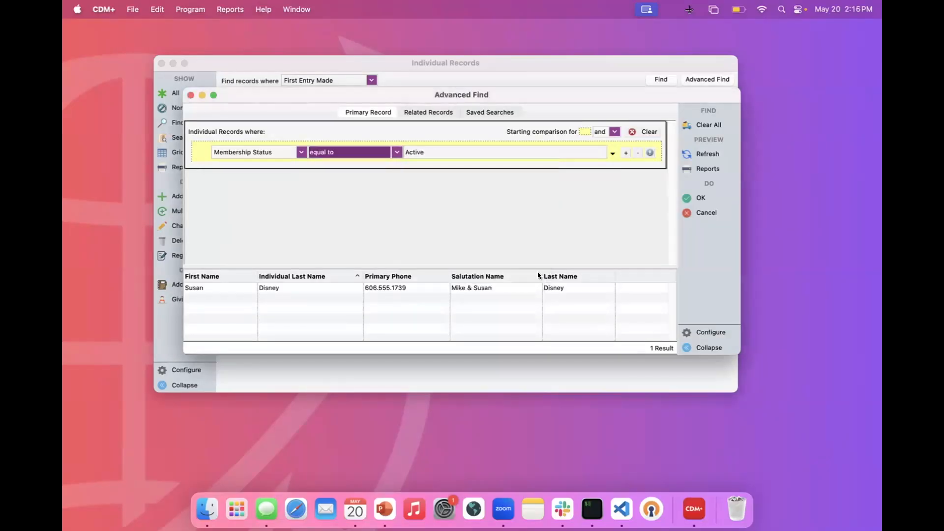
- Nest a comparison group joined by "and" under the membership criterion, with Birth Month equal to 12
{"action": "left_click", "coordinate": [650, 153]}
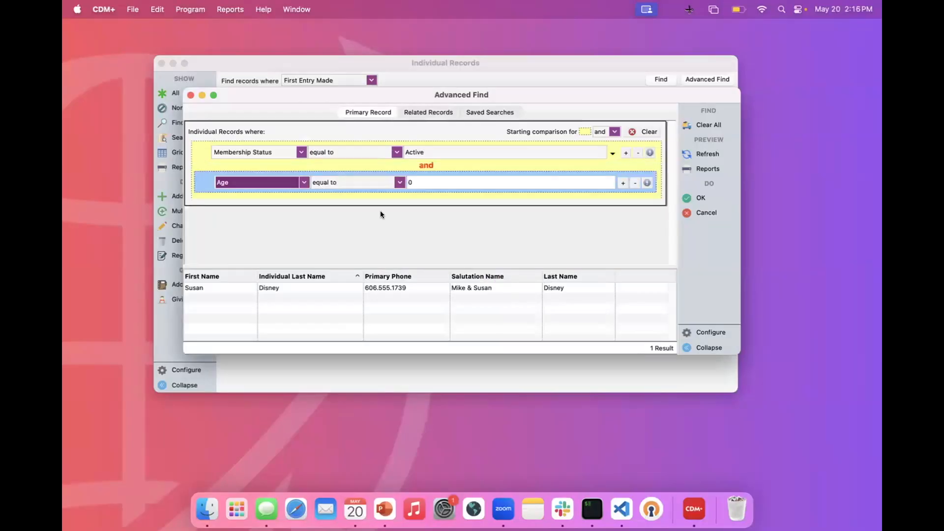
{"action": "left_click", "coordinate": [304, 182]}
{"action": "type", "text": "bir"}
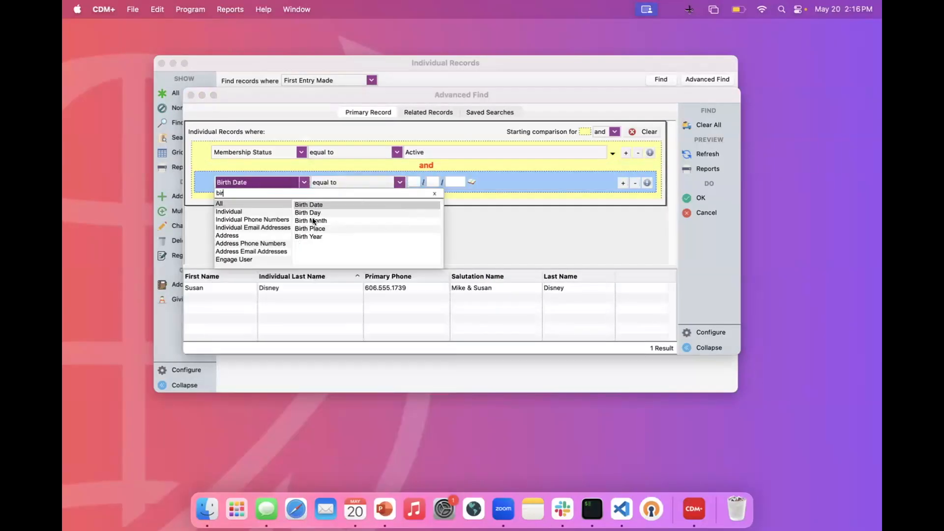
{"action": "left_click", "coordinate": [313, 220]}
{"action": "type", "text": "12"}
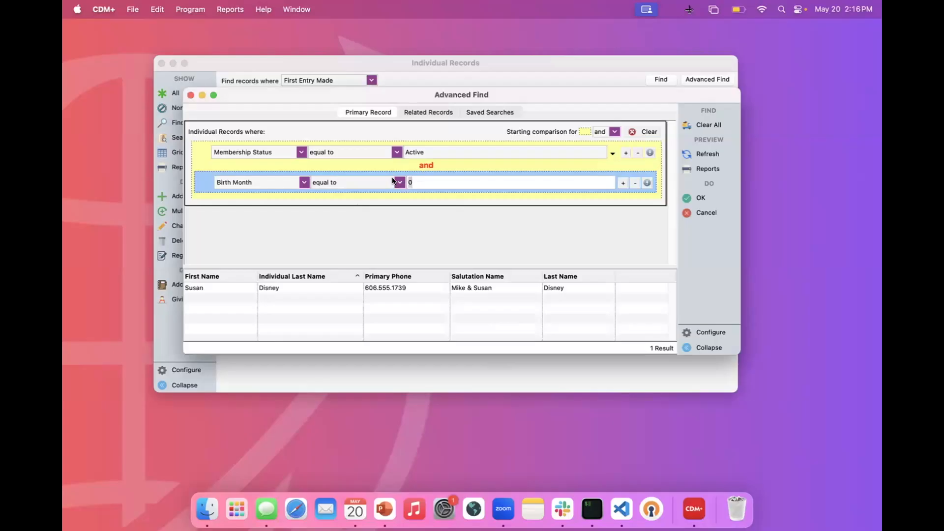
- Add an "or" criterion of Birth Month equal to 6 to the nested group and refresh the preview
{"action": "left_click", "coordinate": [623, 182]}
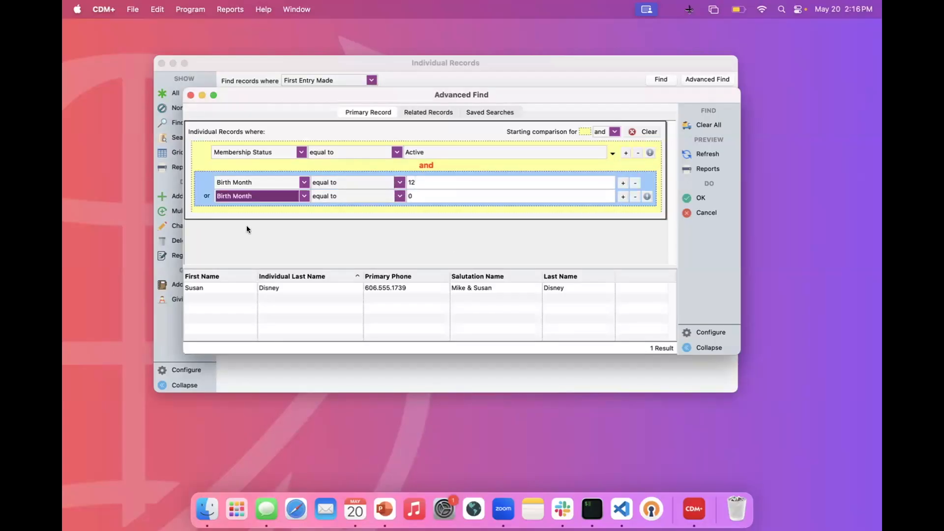
{"action": "left_click_drag", "start_coordinate": [422, 197], "coordinate": [394, 196]}
{"action": "type", "text": "6"}
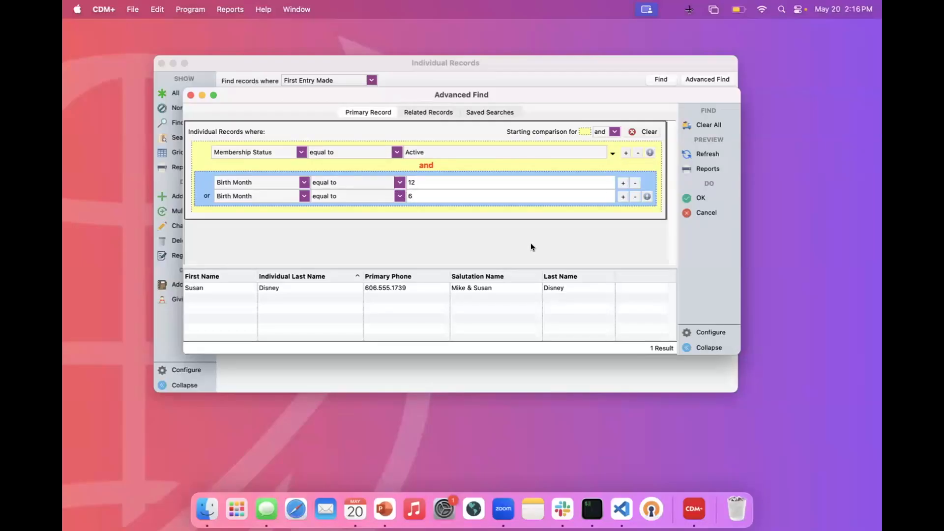
{"action": "left_click", "coordinate": [706, 155]}
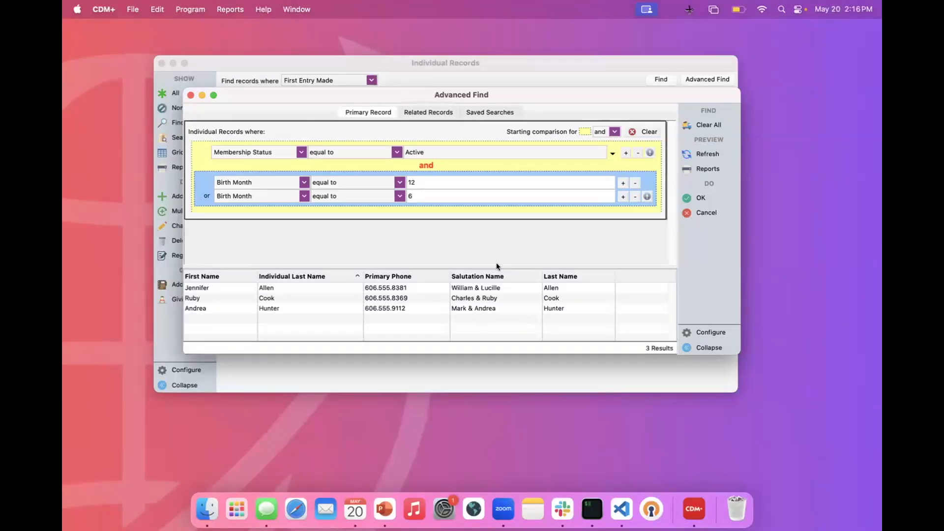
- Apply the nested membership and birth month find to the individual records, review its criteria, and apply it again
{"action": "left_click", "coordinate": [694, 197]}
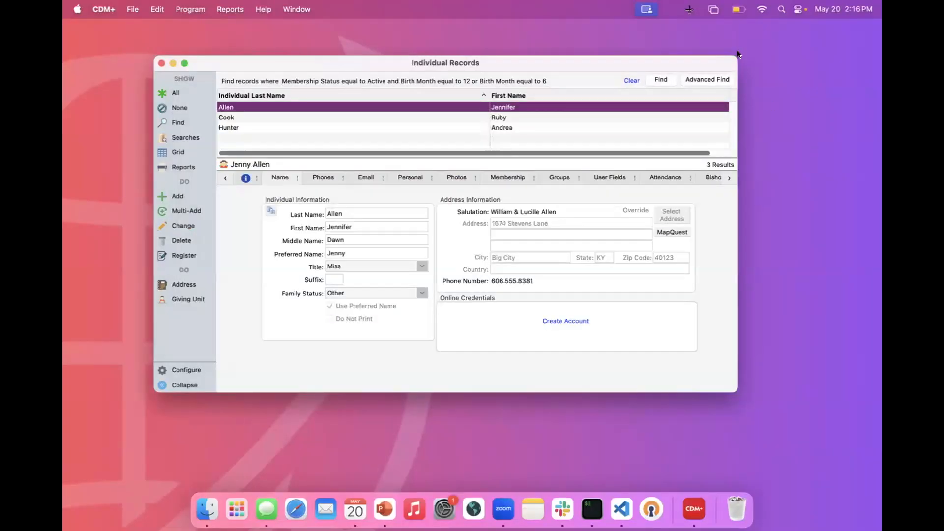
{"action": "left_click", "coordinate": [715, 80]}
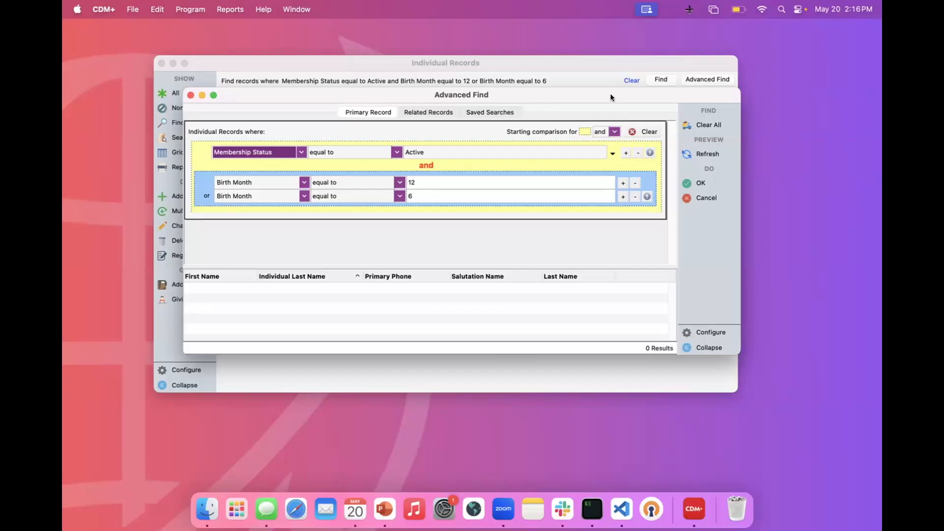
{"action": "left_click", "coordinate": [695, 183]}
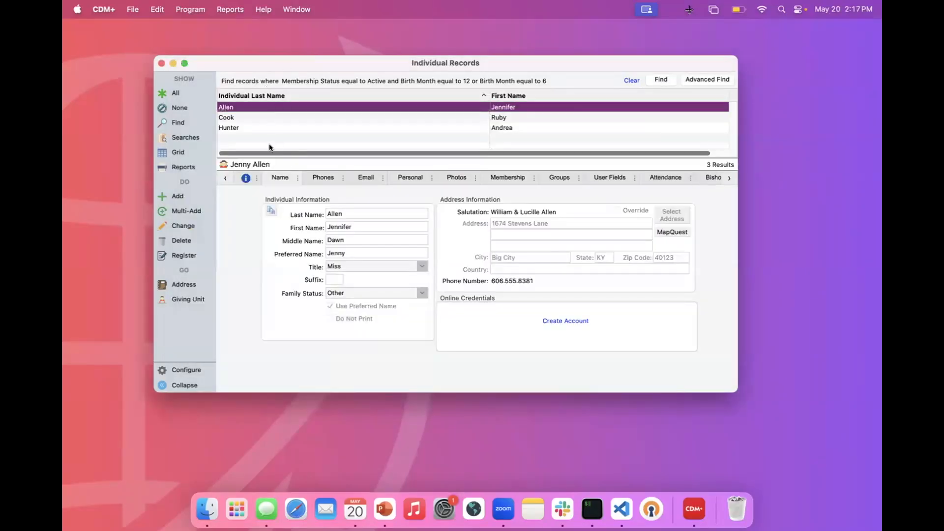
- Preview the Individual Custom Listing and Export report for the results list, and close the report
{"action": "left_click", "coordinate": [171, 167]}
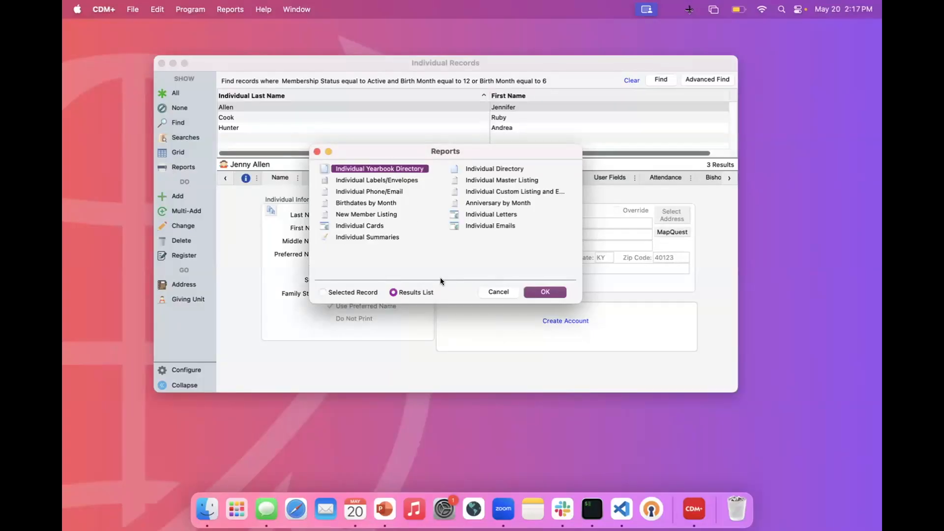
{"action": "left_click", "coordinate": [462, 190]}
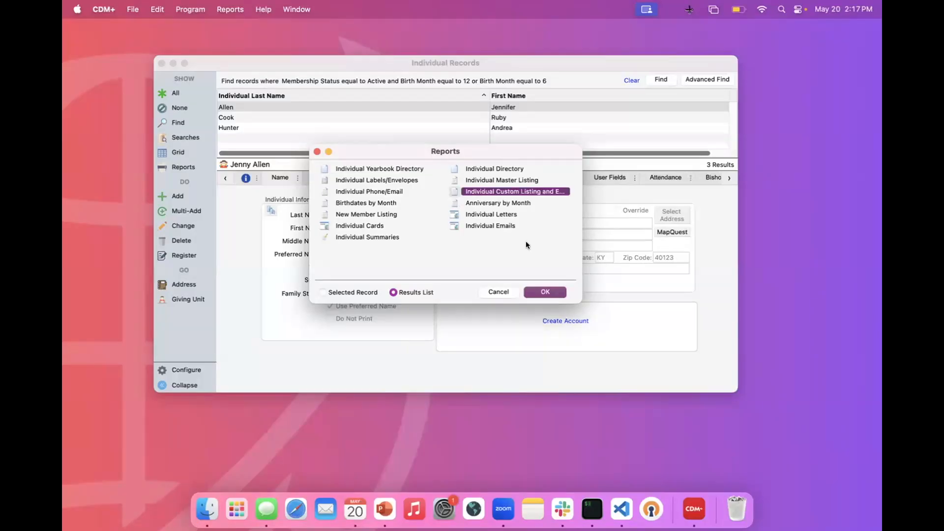
{"action": "left_click", "coordinate": [555, 290]}
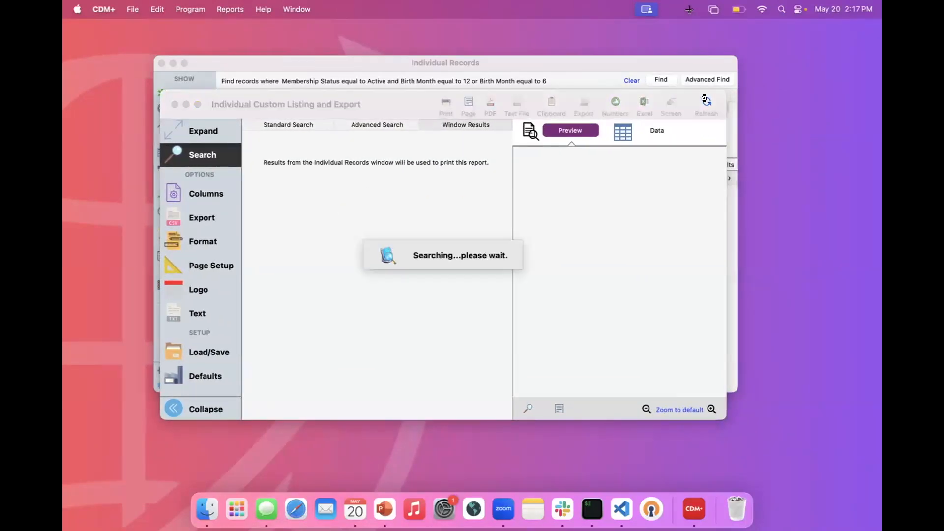
{"action": "left_click", "coordinate": [705, 102]}
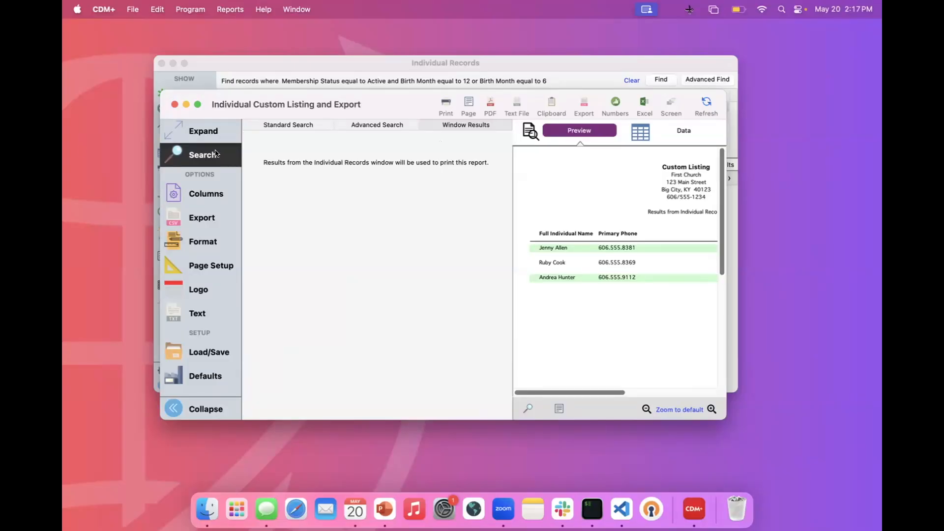
{"action": "left_click", "coordinate": [174, 105]}
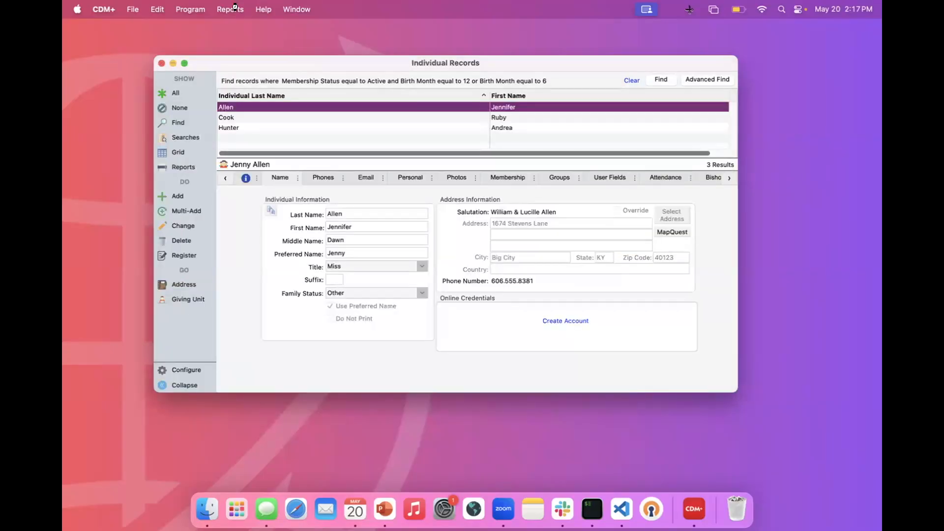
- Close the Individual Records window and open the Detail Contributions report from the contribution listings and exports
{"action": "key", "text": "super+w"}
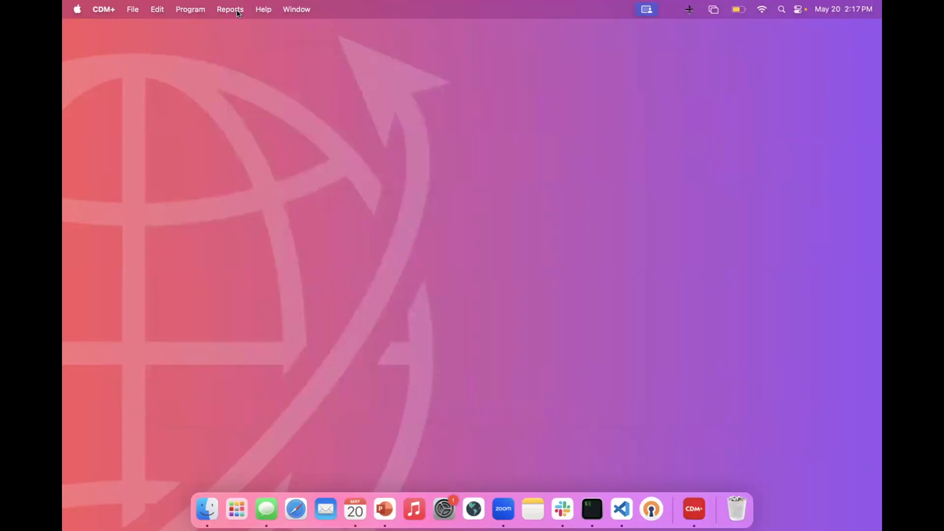
{"action": "left_click", "coordinate": [236, 9]}
{"action": "mouse_move", "coordinate": [260, 85]}
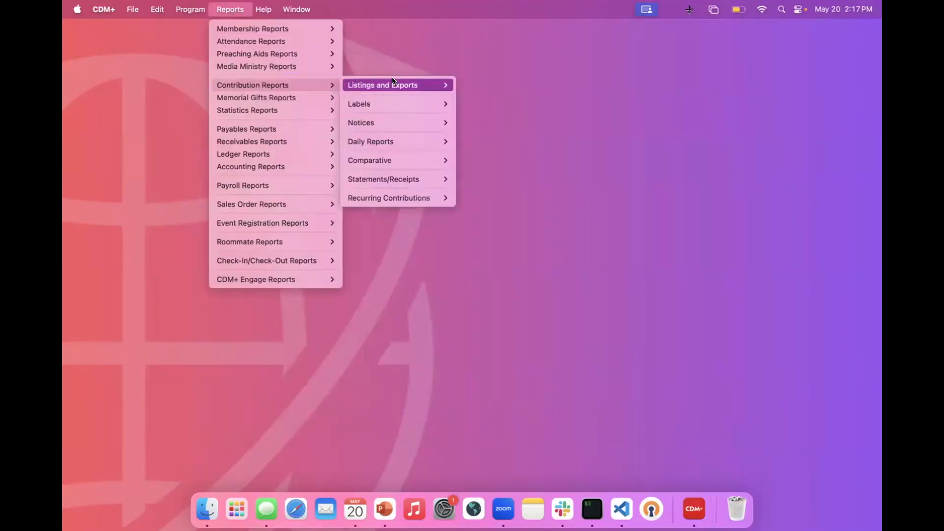
{"action": "mouse_move", "coordinate": [396, 83]}
{"action": "left_click", "coordinate": [493, 142]}
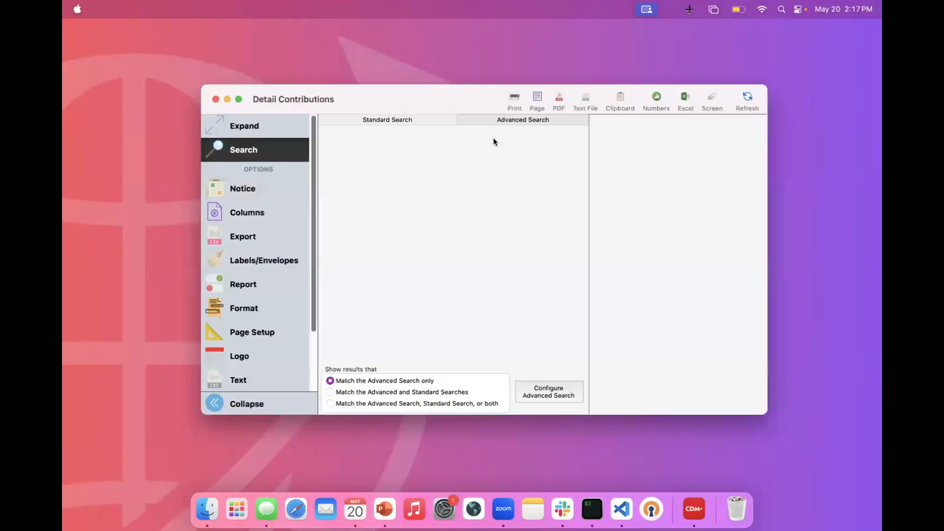
- Set the report's results to match both the Advanced and Standard Searches, and open the advanced search configuration
{"action": "left_click", "coordinate": [392, 121]}
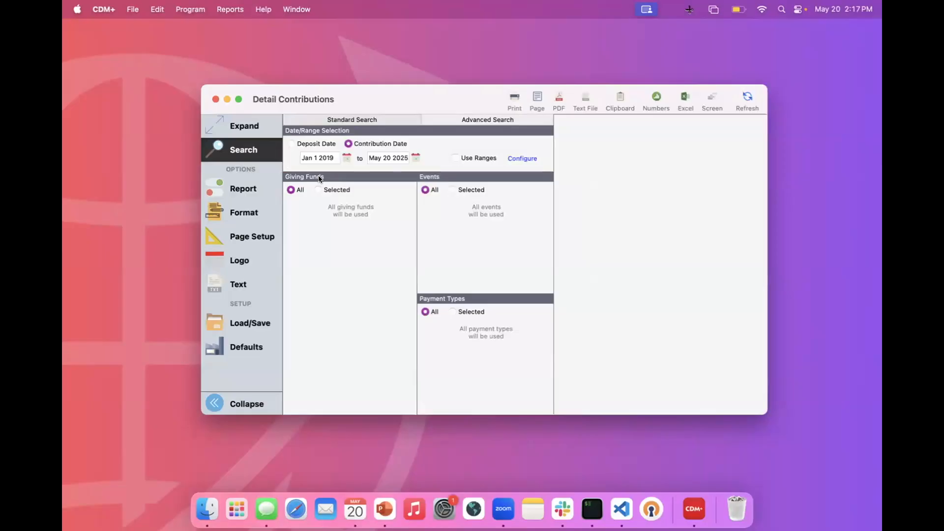
{"action": "left_click", "coordinate": [458, 121]}
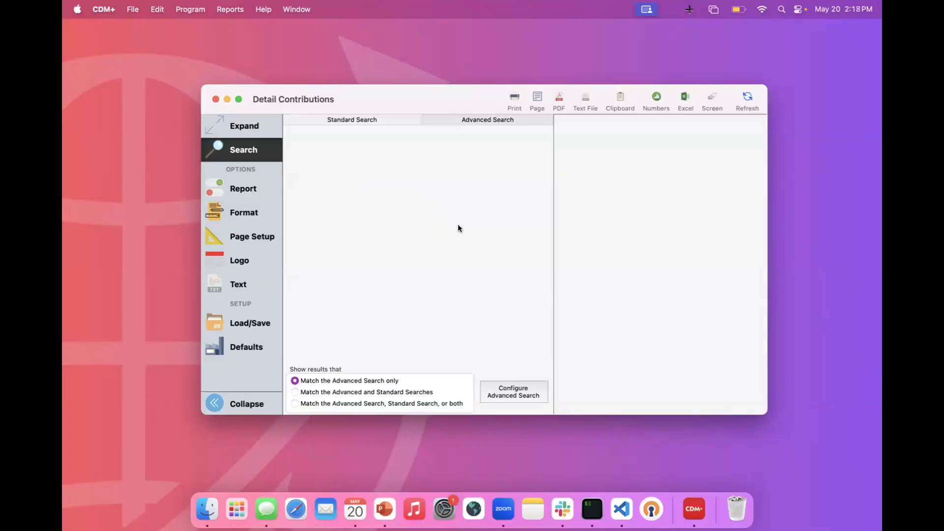
{"action": "left_click", "coordinate": [389, 392]}
{"action": "left_click", "coordinate": [340, 118]}
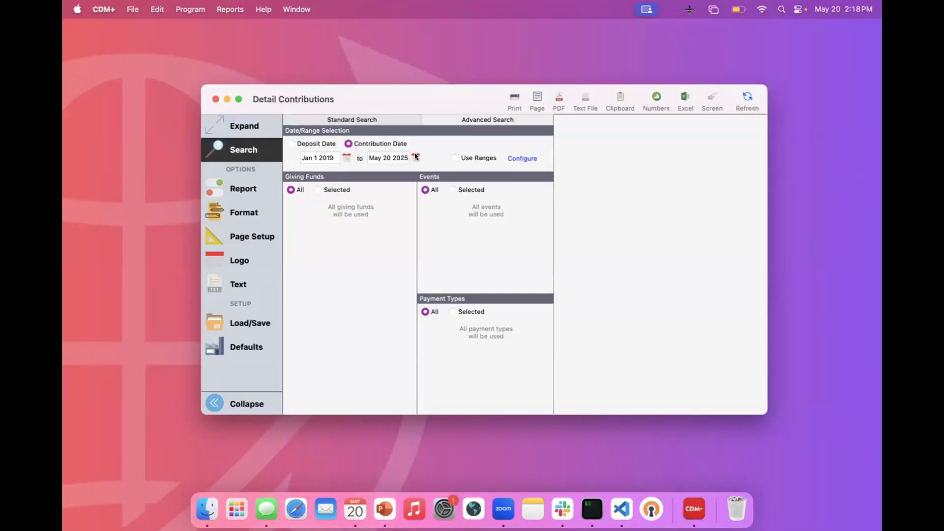
{"action": "left_click", "coordinate": [492, 120]}
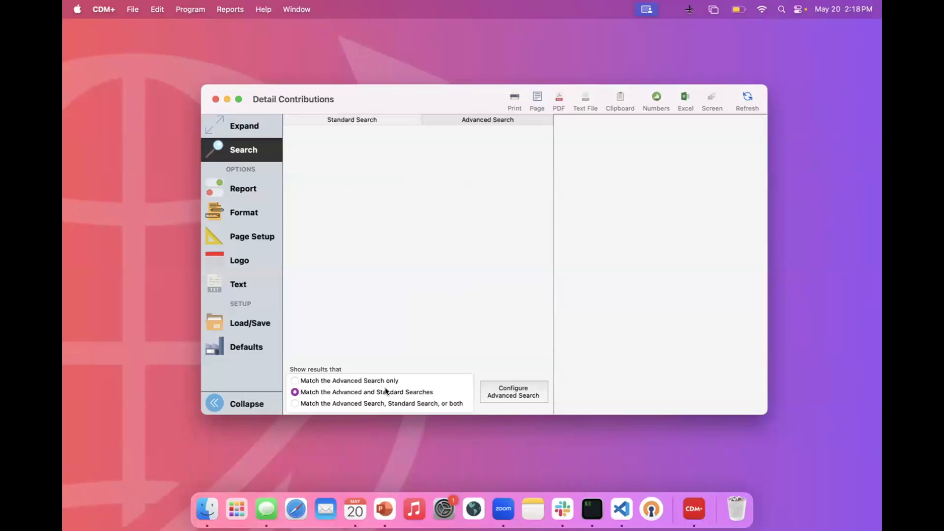
{"action": "left_click", "coordinate": [504, 390]}
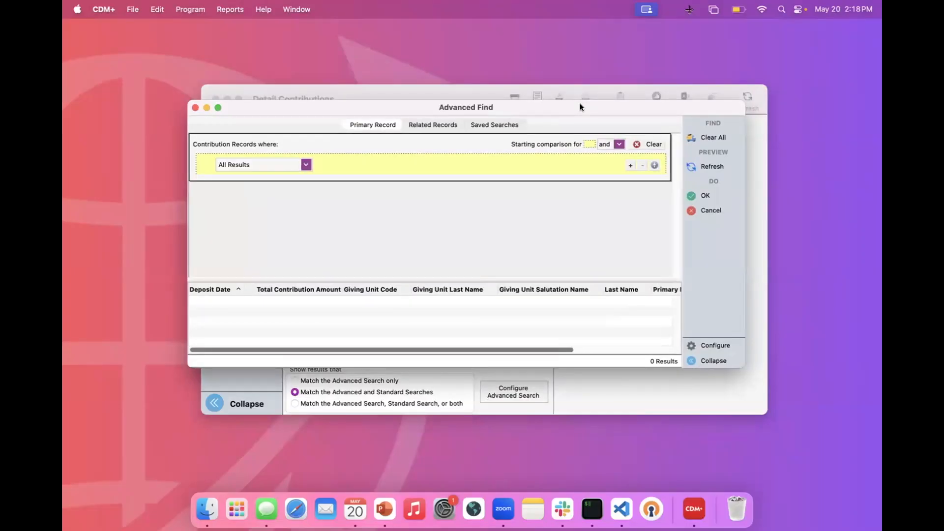
{"action": "left_click", "coordinate": [306, 165]}
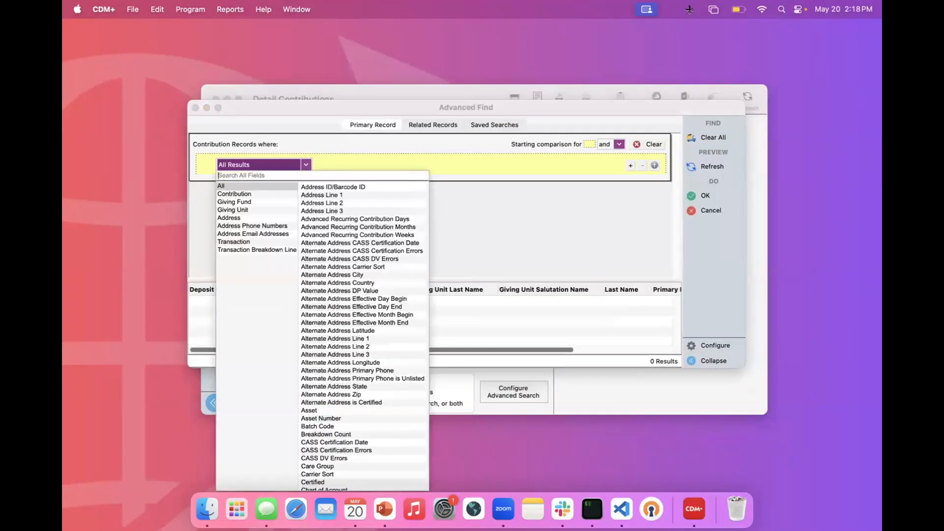
{"action": "type", "text": "mem"}
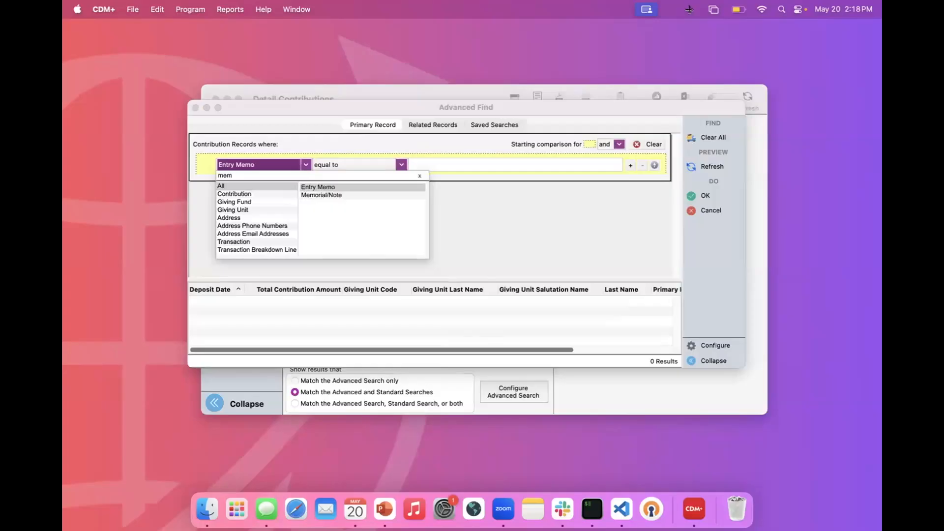
{"action": "key", "text": "BackSpace"}
{"action": "key", "text": "BackSpace"}
{"action": "key", "text": "BackSpace"}
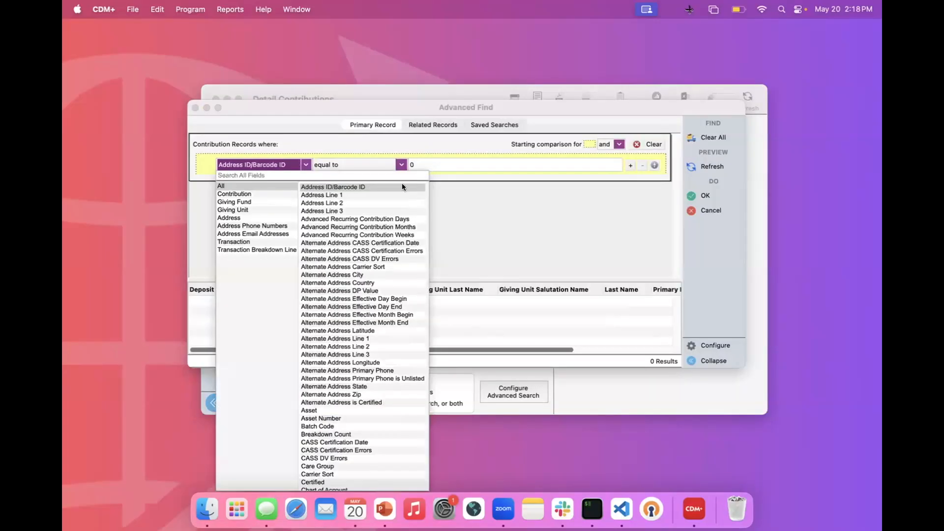
- Add Individual Records as a related record for the contribution search
{"action": "left_click", "coordinate": [427, 127]}
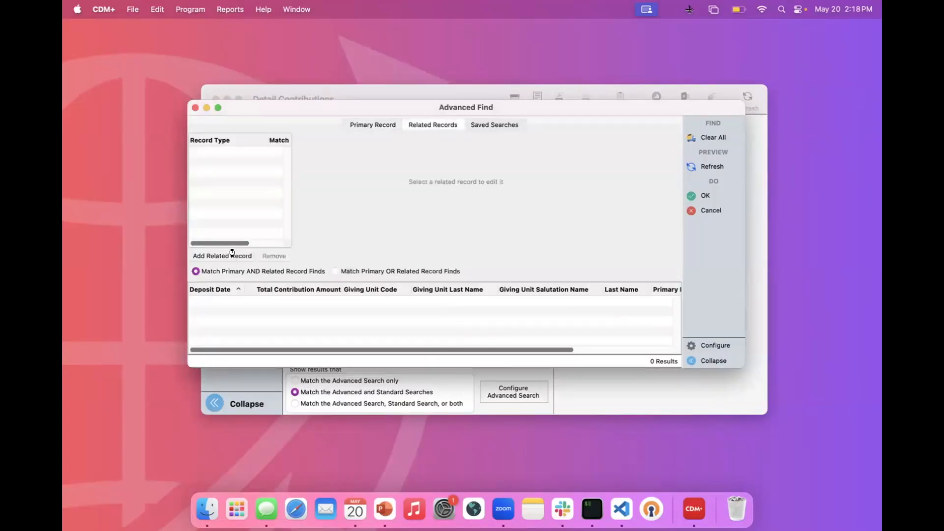
{"action": "left_click", "coordinate": [232, 255]}
{"action": "double_click", "coordinate": [462, 317]}
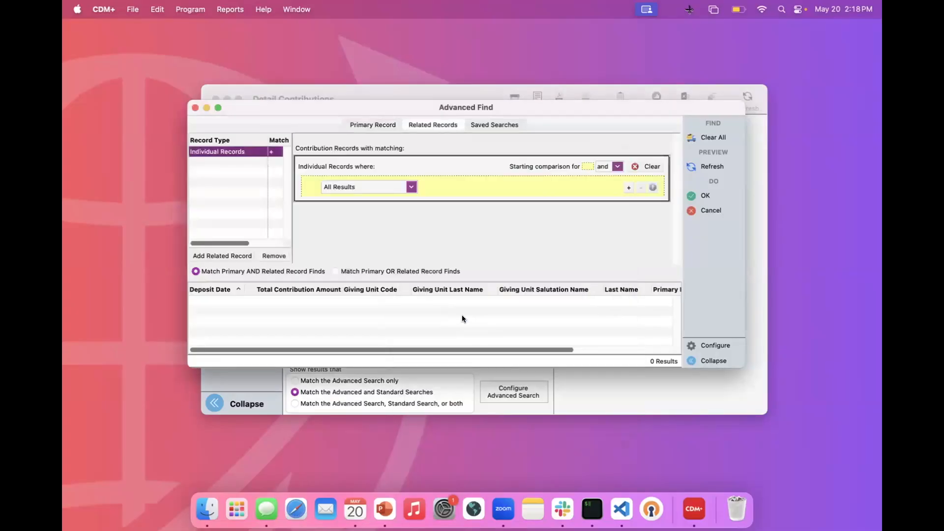
- Set the related individual criterion to Membership Status equal to Active and apply the advanced search
{"action": "left_click", "coordinate": [412, 187]}
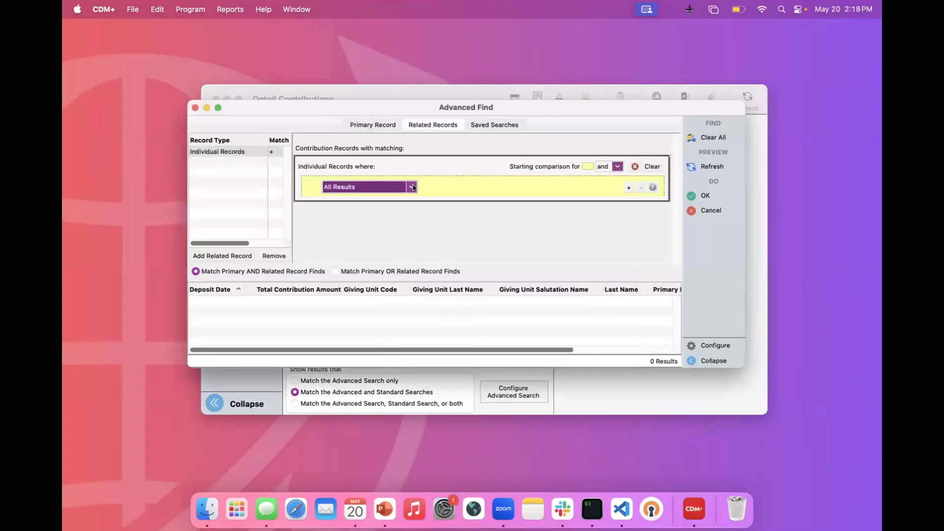
{"action": "type", "text": "mem"}
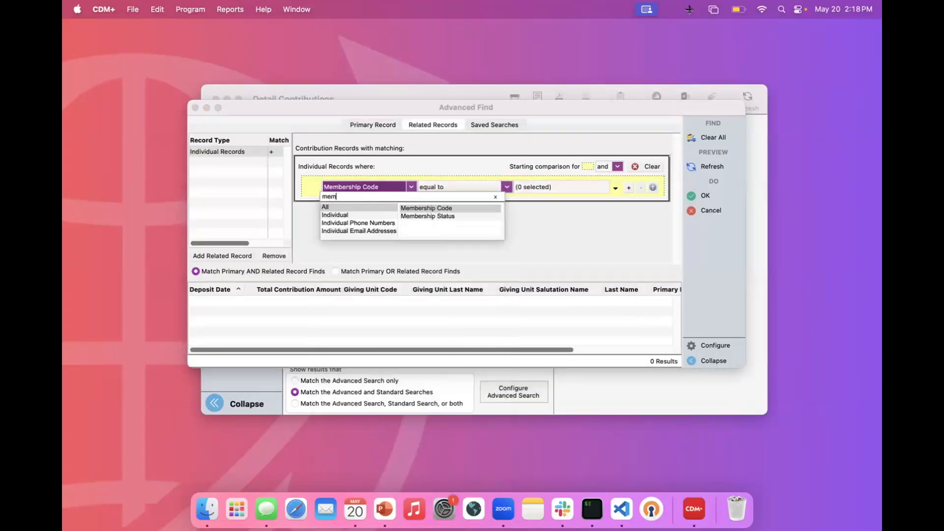
{"action": "left_click", "coordinate": [415, 215]}
{"action": "left_click", "coordinate": [613, 188]}
{"action": "left_click", "coordinate": [518, 211]}
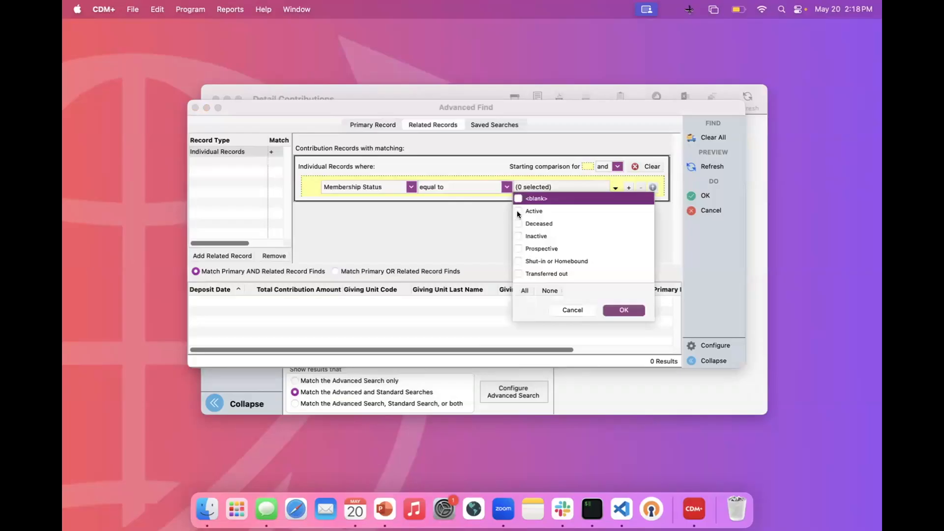
{"action": "left_click", "coordinate": [624, 309]}
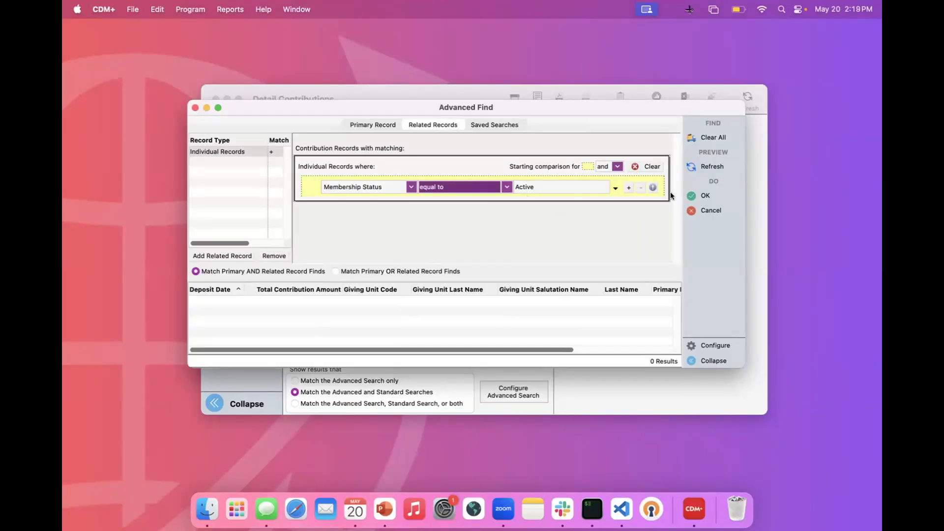
{"action": "left_click", "coordinate": [708, 194]}
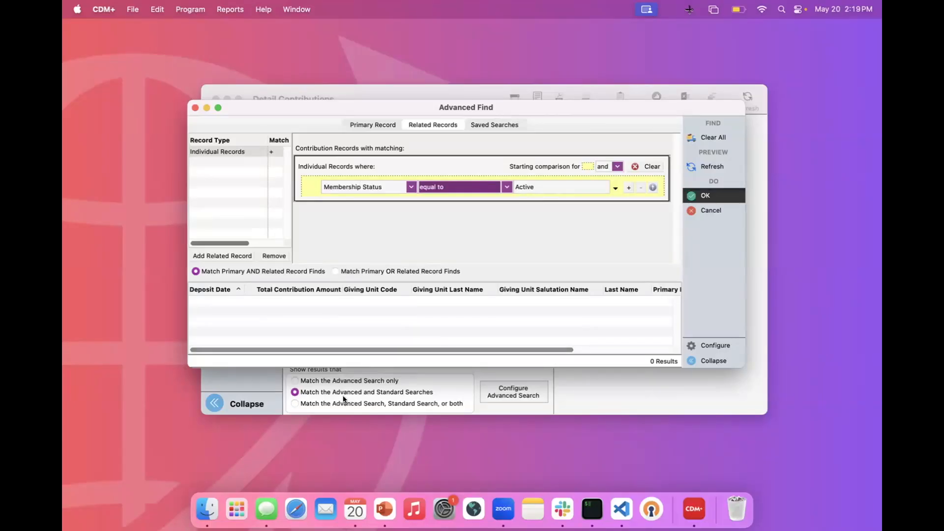
{"action": "key", "text": "Return"}
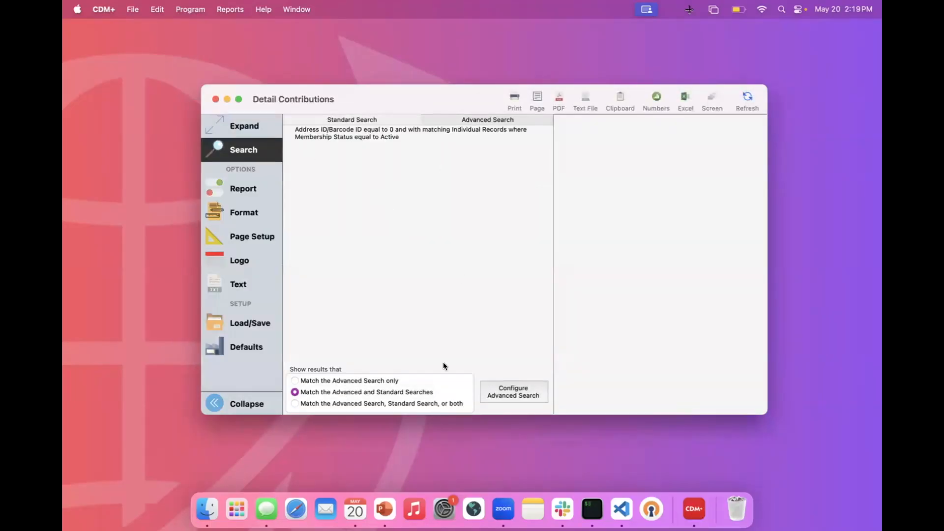
- Clear the primary record criteria from the contribution advanced search and apply the change
{"action": "left_click", "coordinate": [527, 392]}
{"action": "left_click", "coordinate": [385, 124]}
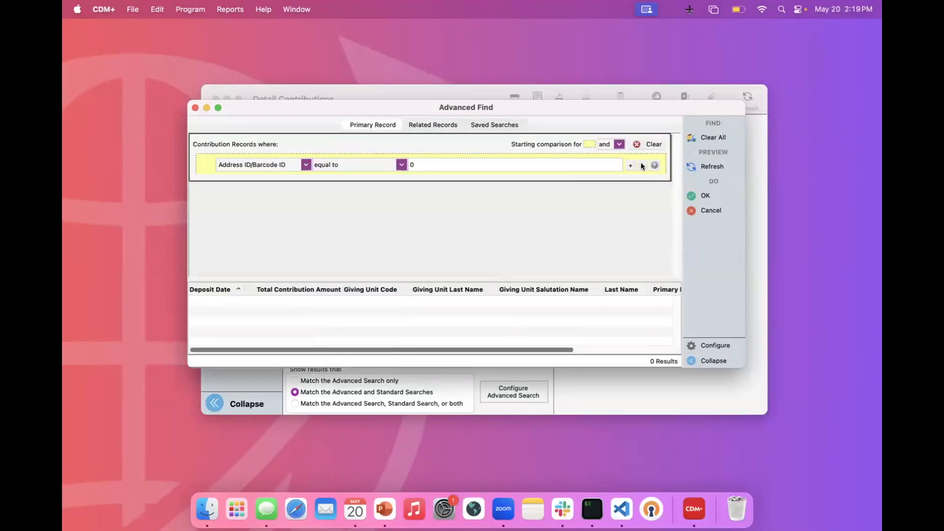
{"action": "left_click", "coordinate": [651, 144]}
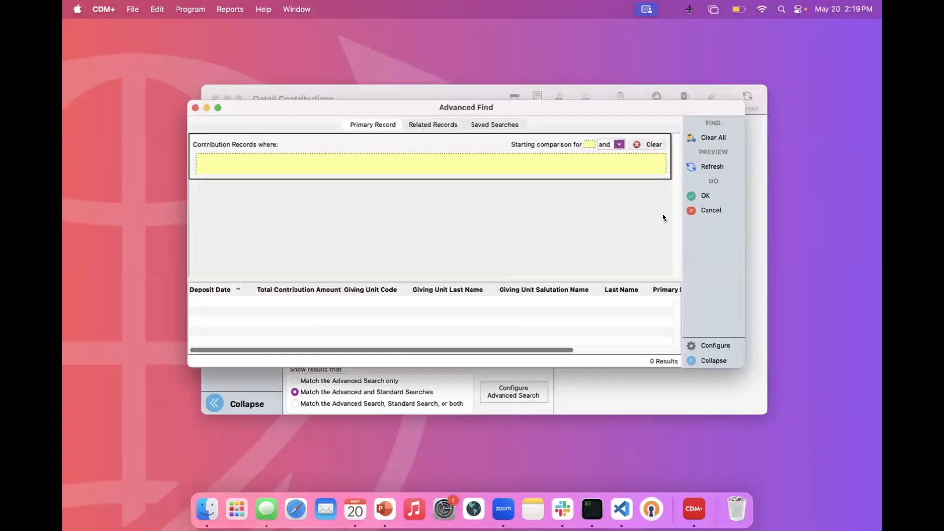
{"action": "left_click", "coordinate": [705, 195]}
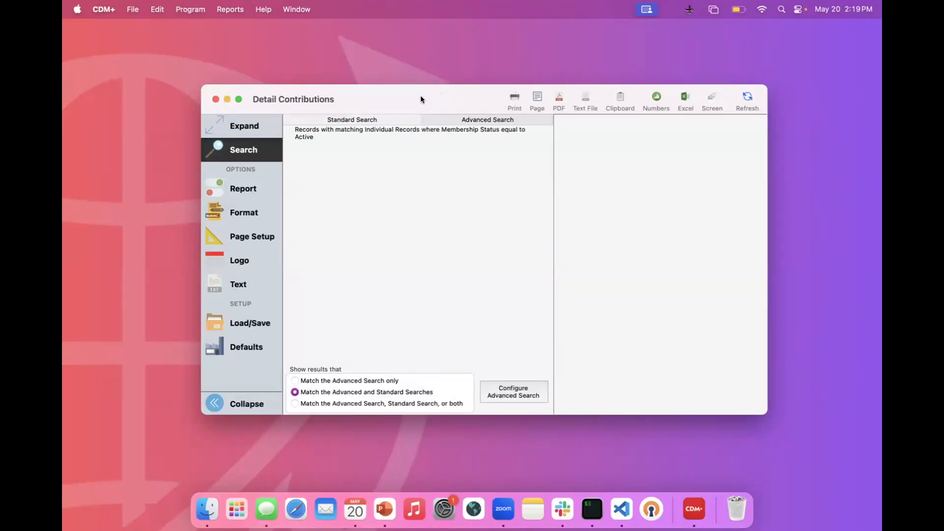
- Reposition the Detail Contributions window, refresh the report preview, and look through the listed contributions
{"action": "left_click_drag", "start_coordinate": [420, 99], "coordinate": [359, 99]}
{"action": "left_click", "coordinate": [680, 95]}
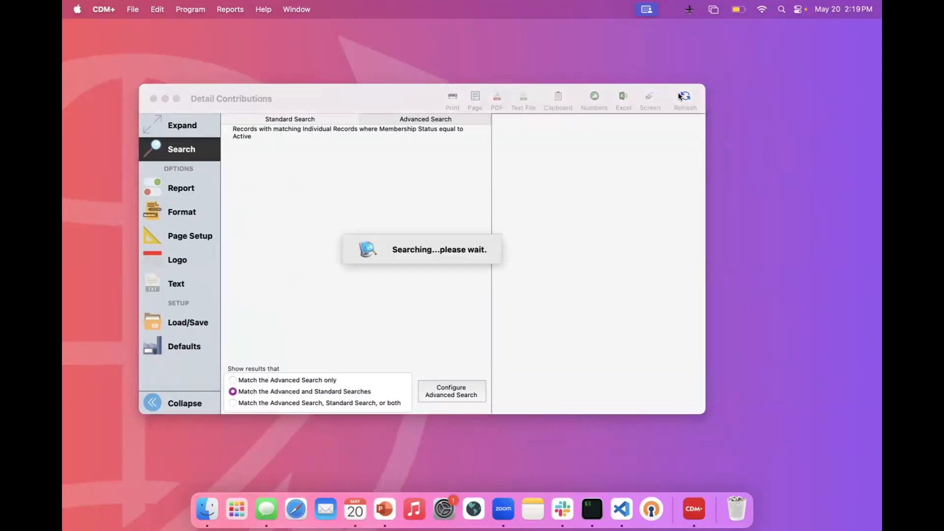
{"action": "scroll", "coordinate": [574, 317], "scroll_direction": "down", "scroll_amount": 3}
{"action": "scroll", "coordinate": [575, 321], "scroll_direction": "down", "scroll_amount": 10}
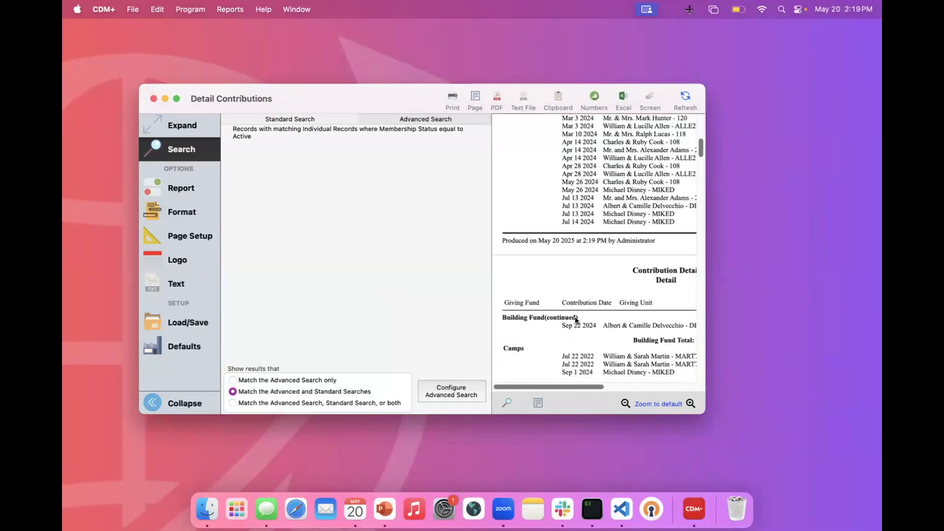
- Review the report's standard search options and the related record criteria of its advanced search
{"action": "left_click", "coordinate": [288, 118]}
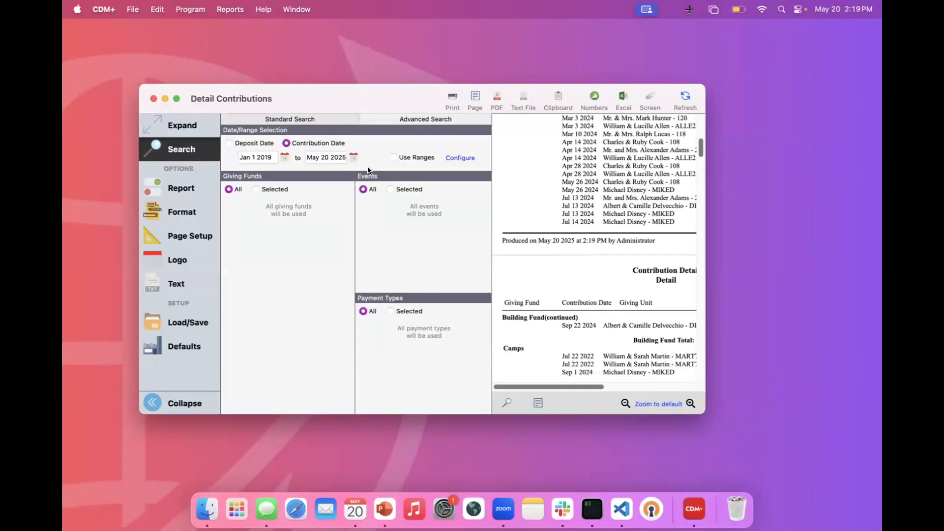
{"action": "left_click", "coordinate": [397, 119]}
{"action": "left_click", "coordinate": [441, 393]}
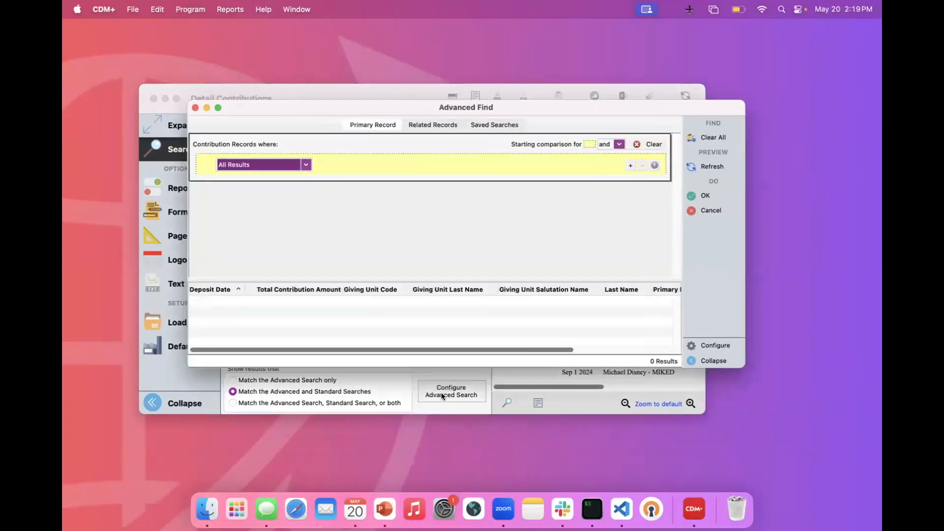
{"action": "left_click", "coordinate": [423, 123]}
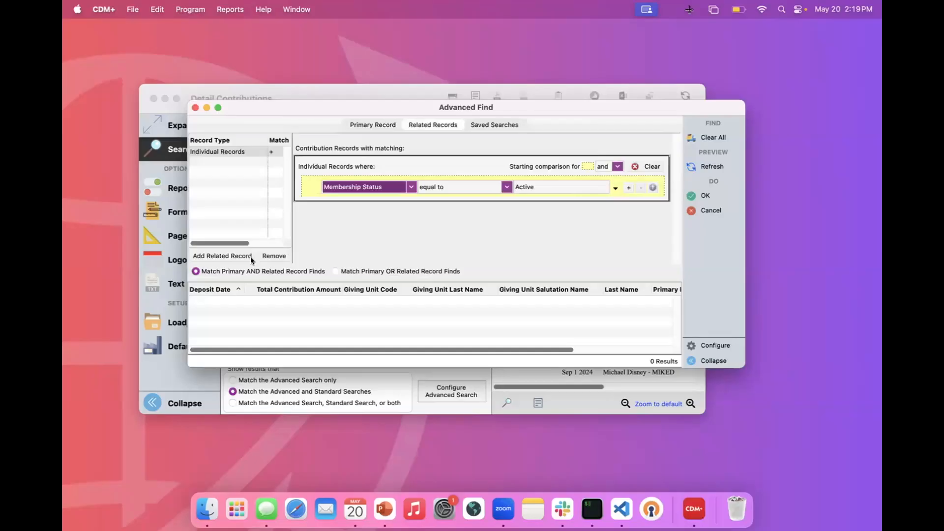
- Add Individual Attendance Records as a related record with Date Attended greater than or equal to 1.1.24, and apply the advanced search
{"action": "left_click", "coordinate": [237, 256]}
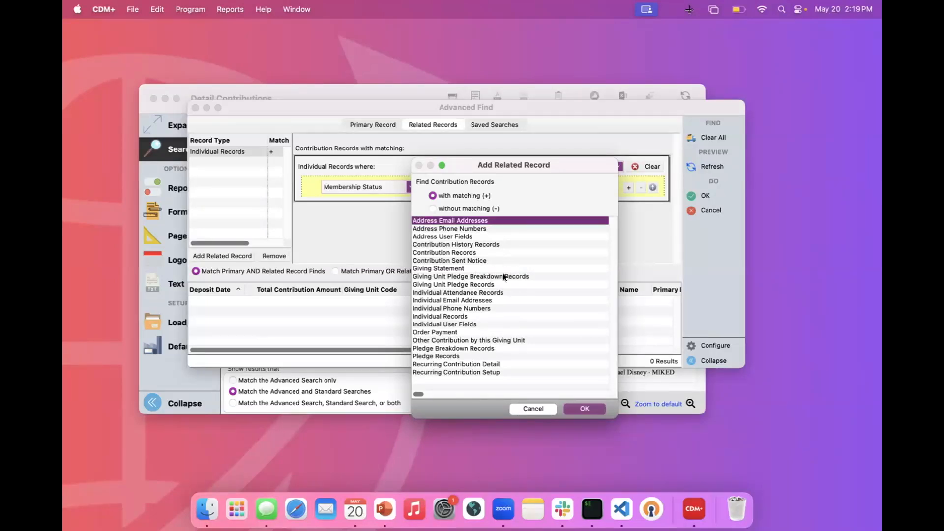
{"action": "double_click", "coordinate": [498, 292]}
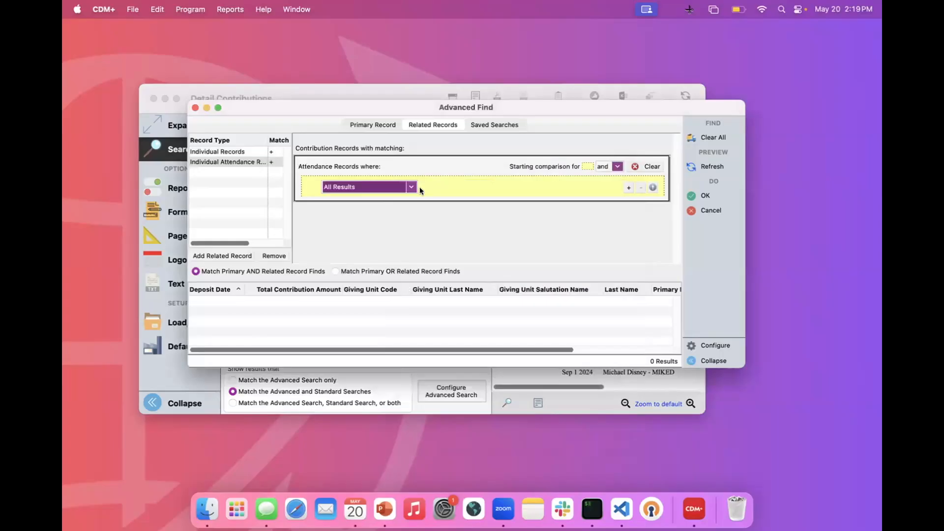
{"action": "left_click", "coordinate": [410, 188]}
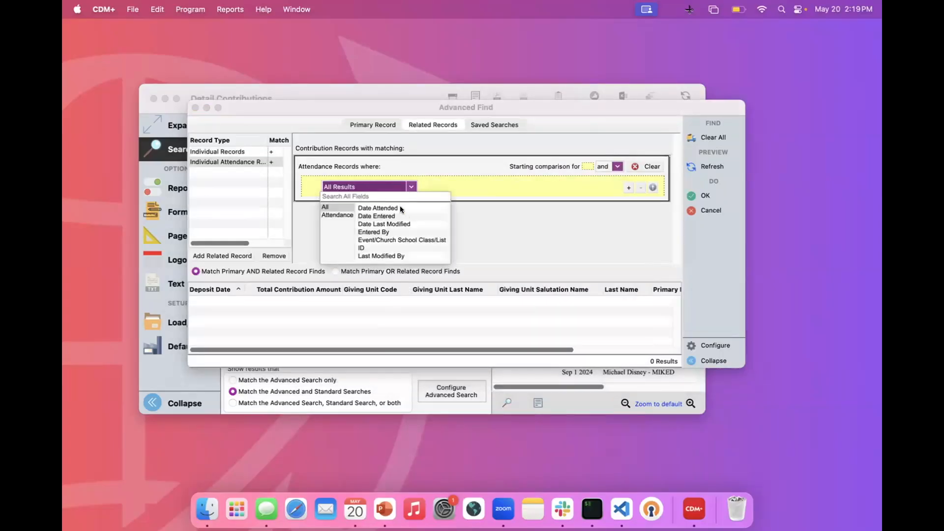
{"action": "left_click", "coordinate": [401, 209]}
{"action": "left_click", "coordinate": [507, 187]}
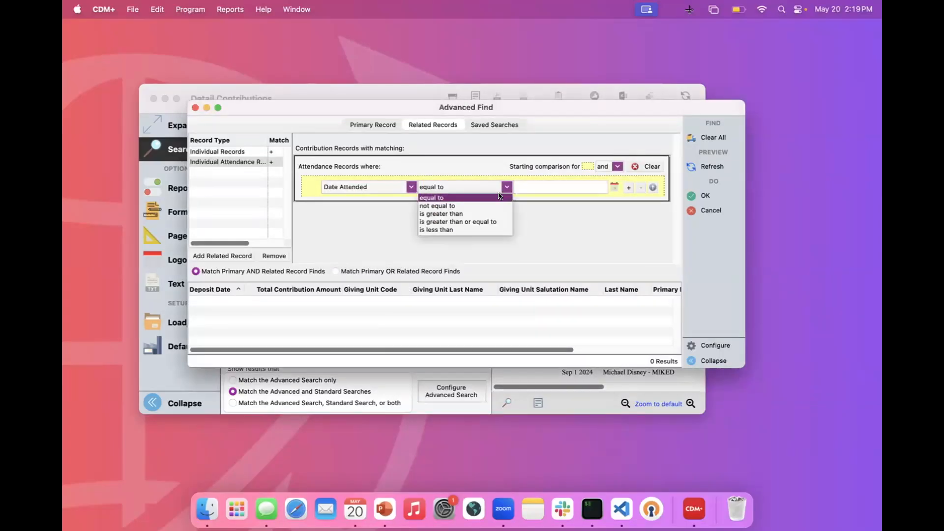
{"action": "left_click", "coordinate": [494, 222]}
{"action": "left_click", "coordinate": [539, 188]}
{"action": "type", "text": "1.1.24"}
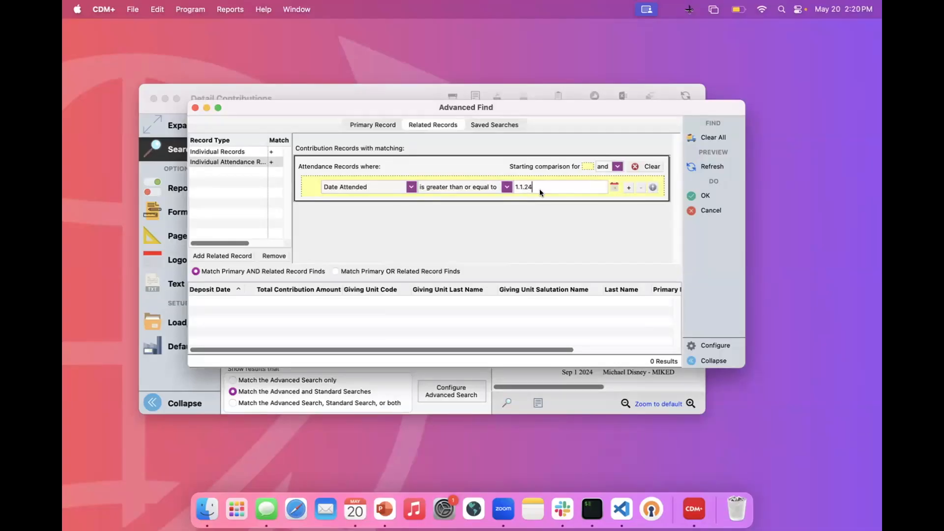
{"action": "left_click", "coordinate": [705, 196]}
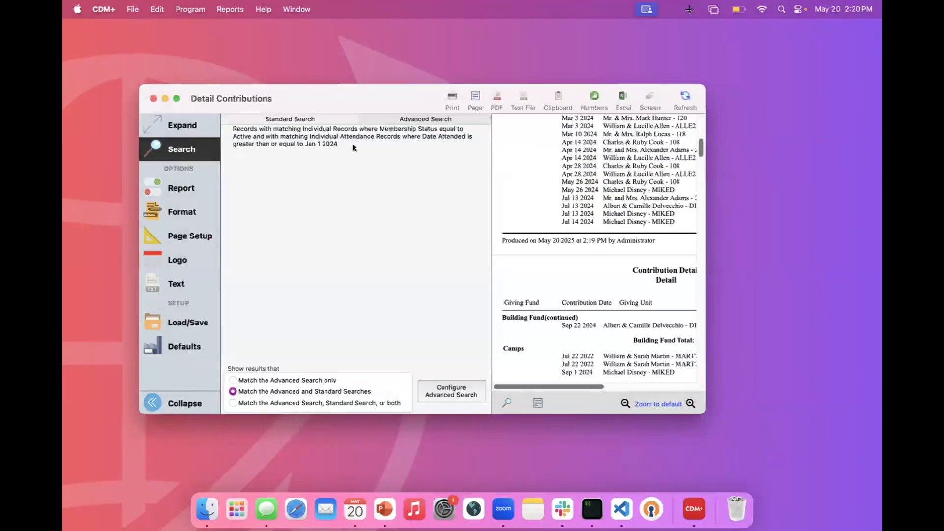
- Review the contribution report's standard search options alongside the summary of its advanced search
{"action": "left_click", "coordinate": [305, 119]}
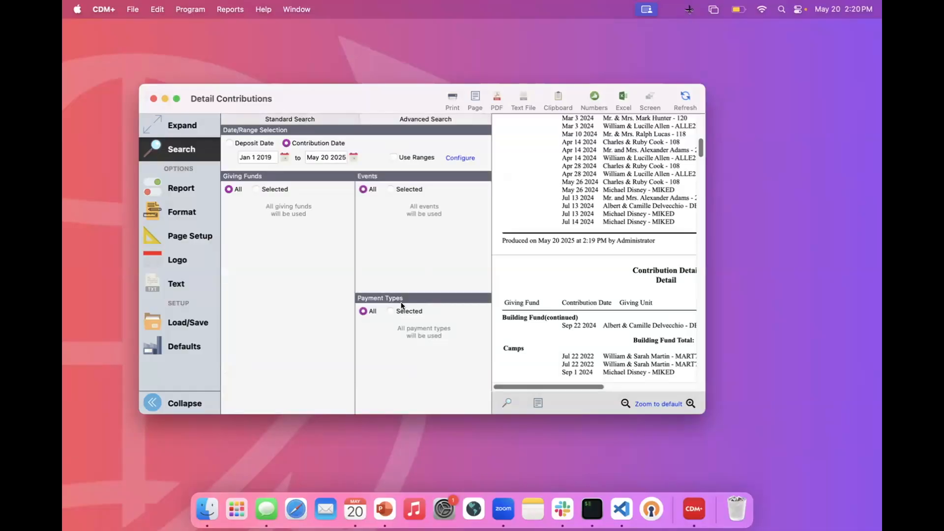
{"action": "left_click", "coordinate": [394, 119]}
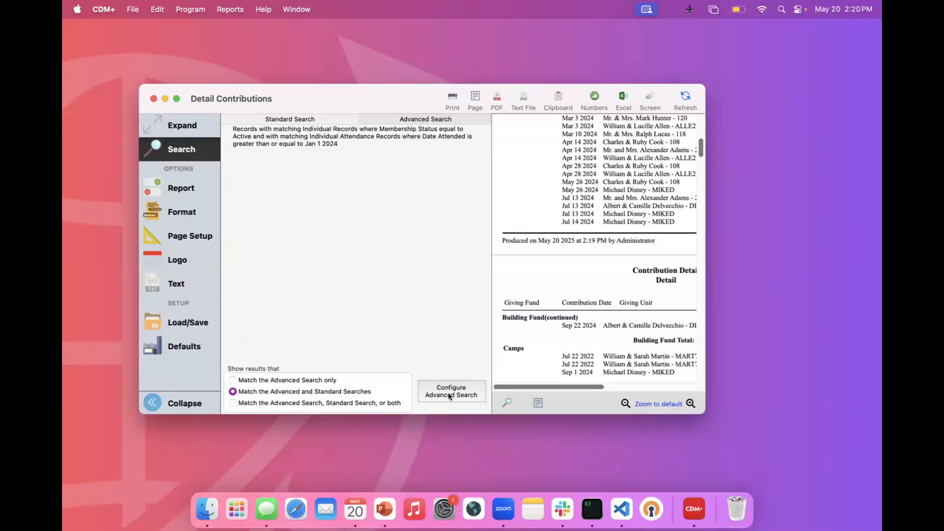
{"action": "left_click", "coordinate": [423, 120]}
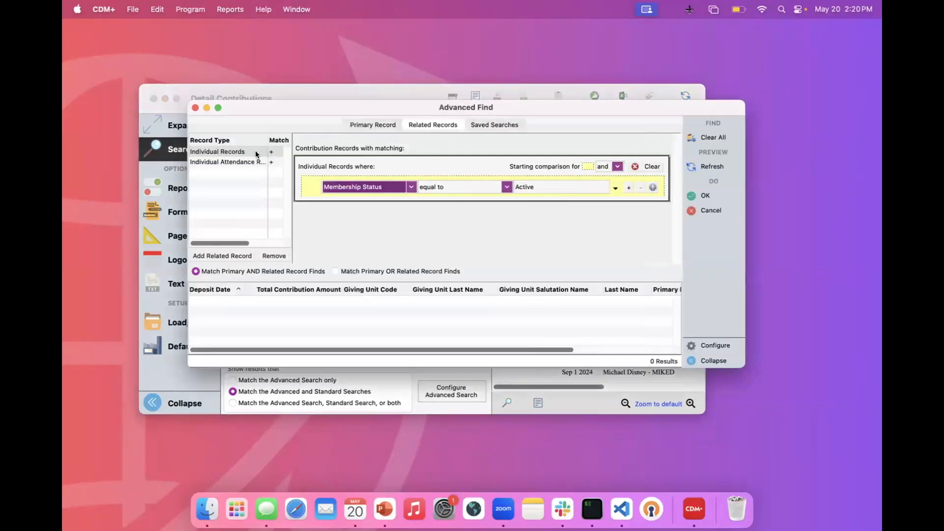
- Add an attendance criterion with Event/Church School Class/List equal to two selected entries, and apply the advanced search
{"action": "left_click", "coordinate": [229, 163]}
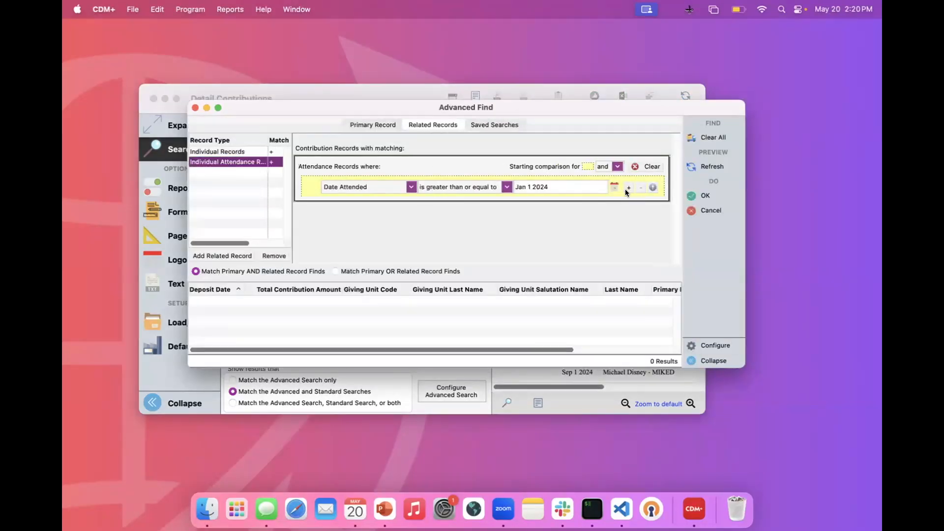
{"action": "left_click", "coordinate": [411, 200]}
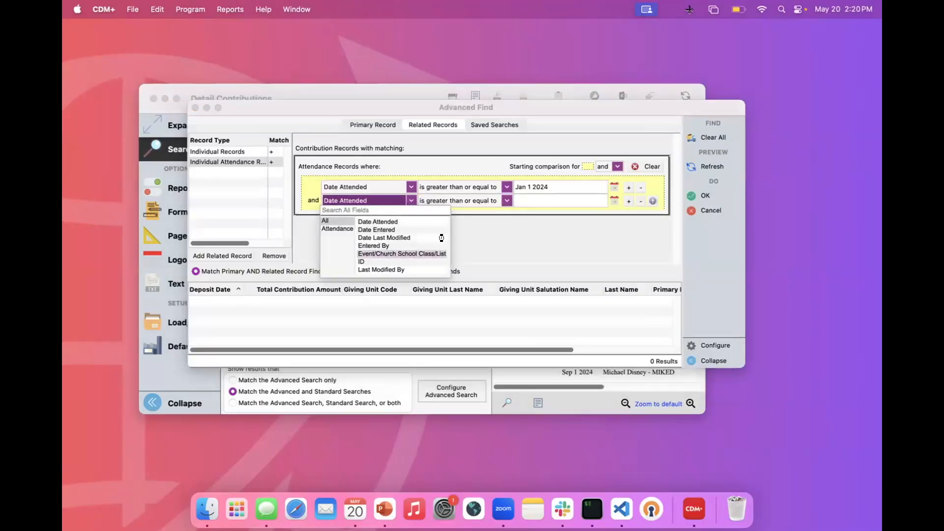
{"action": "left_click", "coordinate": [410, 253]}
{"action": "left_click", "coordinate": [613, 199]}
{"action": "scroll", "coordinate": [588, 319], "scroll_direction": "down", "scroll_amount": 3}
{"action": "scroll", "coordinate": [589, 319], "scroll_direction": "down", "scroll_amount": 2}
{"action": "left_click", "coordinate": [518, 363]}
{"action": "left_click", "coordinate": [519, 375]}
{"action": "left_click", "coordinate": [623, 479]}
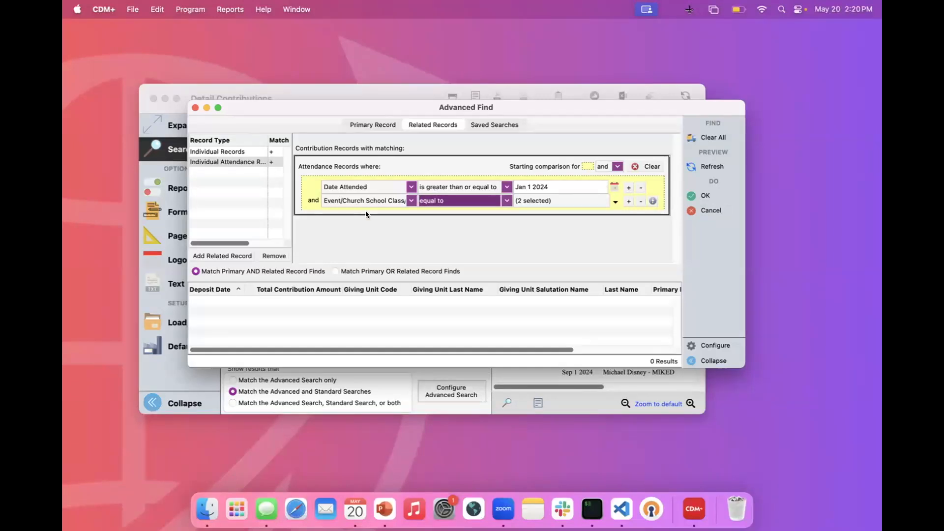
{"action": "left_click", "coordinate": [708, 195]}
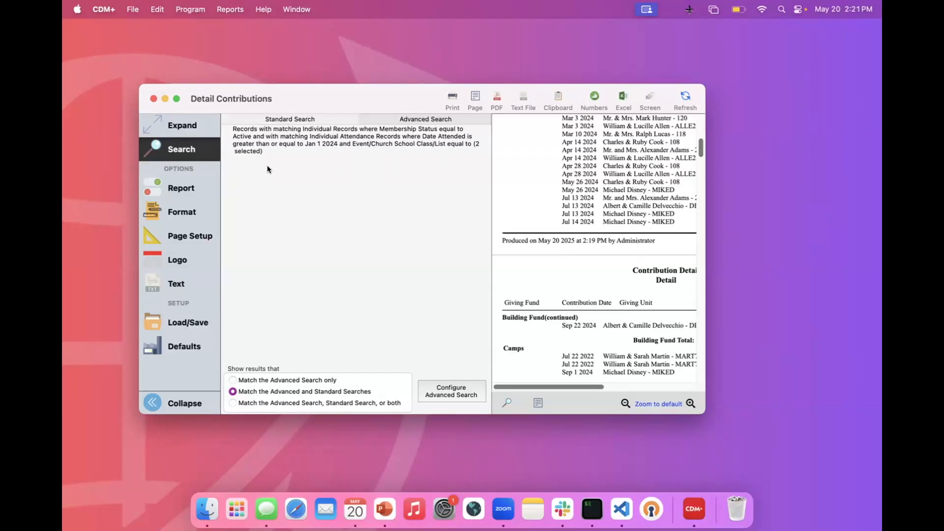
- Refresh the Detail Contributions preview and look through the listed contributions by giving fund
{"action": "left_click", "coordinate": [686, 94]}
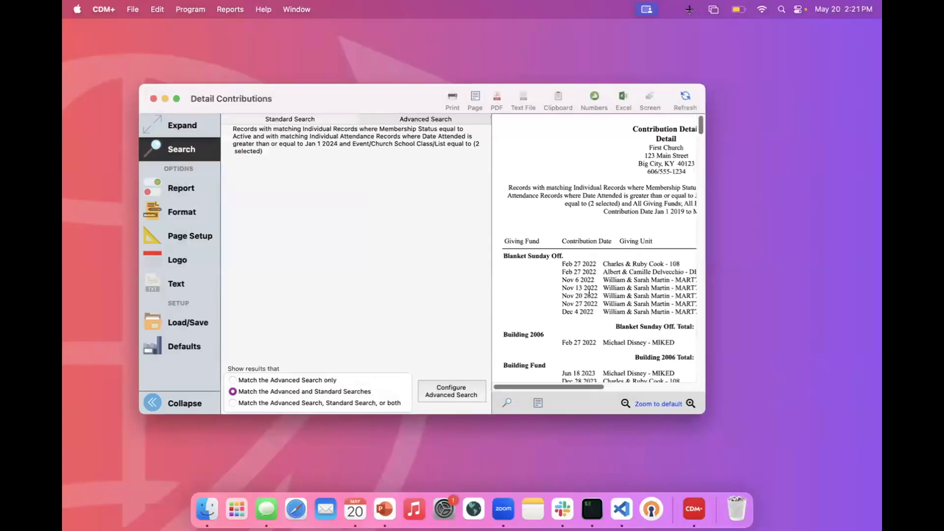
{"action": "scroll", "coordinate": [589, 292], "scroll_direction": "down", "scroll_amount": 20}
{"action": "scroll", "coordinate": [589, 292], "scroll_direction": "down", "scroll_amount": 10}
- Save the contribution advanced search as a published search described as Giving Attended, and close the search setup
{"action": "left_click", "coordinate": [455, 391]}
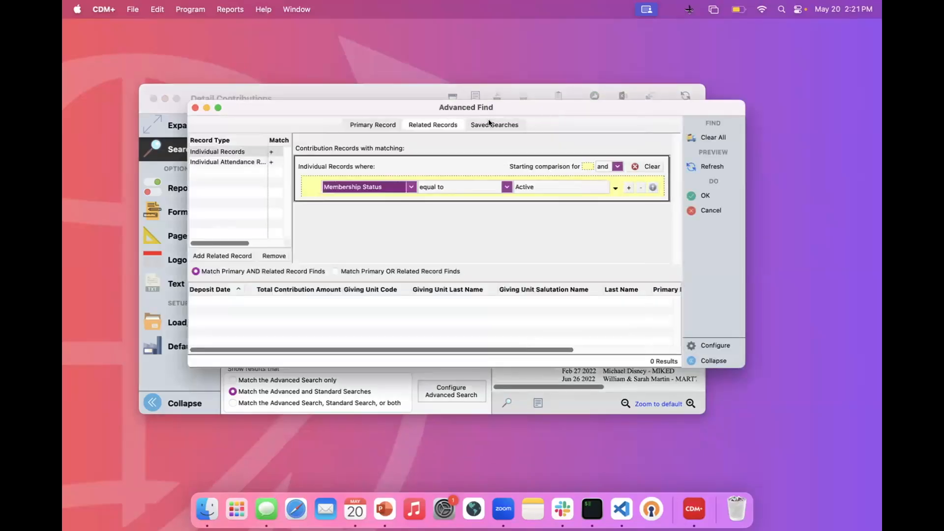
{"action": "left_click", "coordinate": [489, 124]}
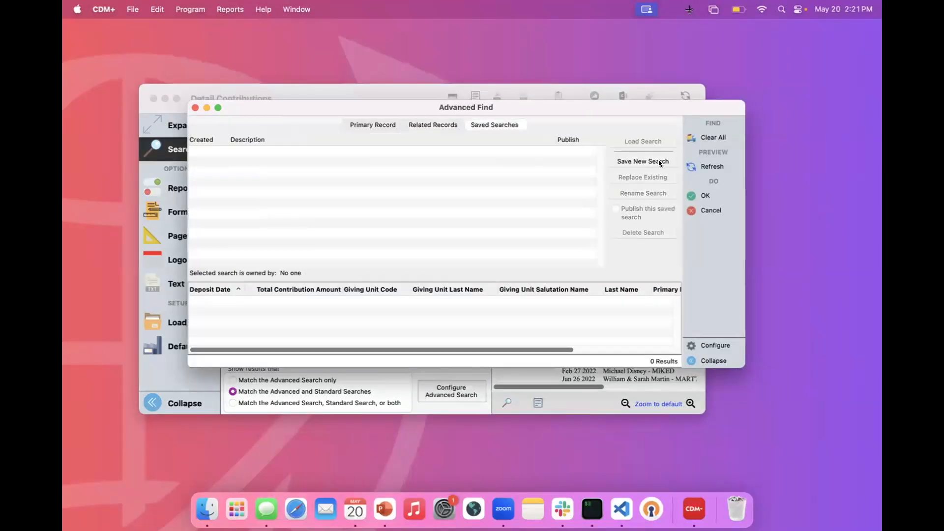
{"action": "left_click", "coordinate": [658, 161]}
{"action": "type", "text": "Gi"}
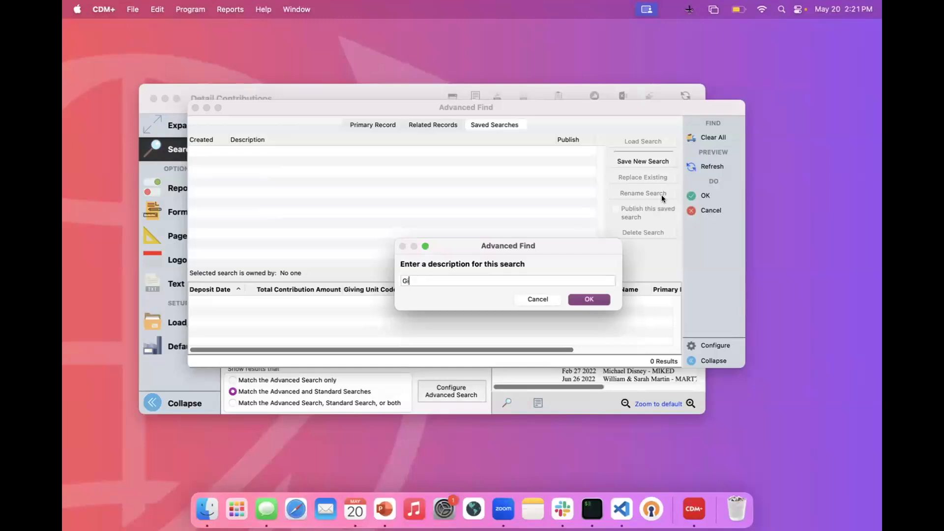
{"action": "type", "text": "ving Attendance"}
{"action": "key", "text": "Return"}
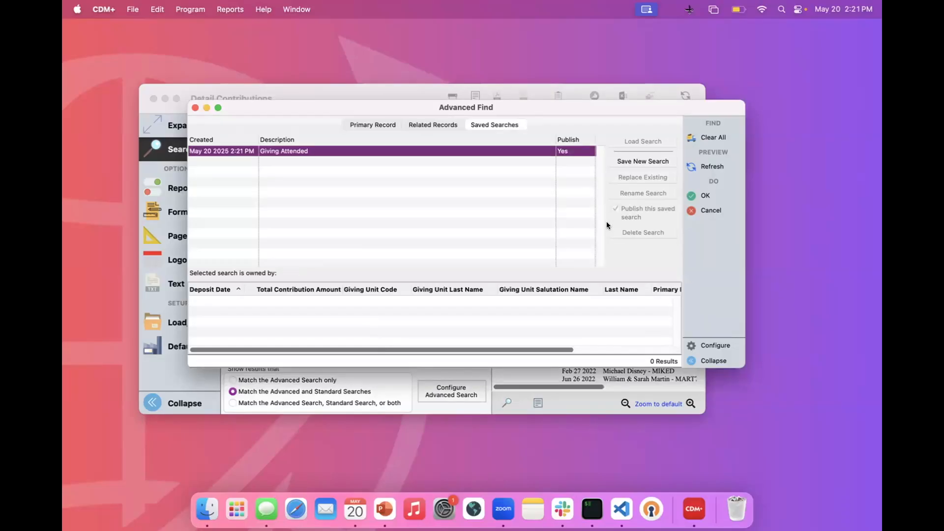
{"action": "left_click", "coordinate": [698, 196]}
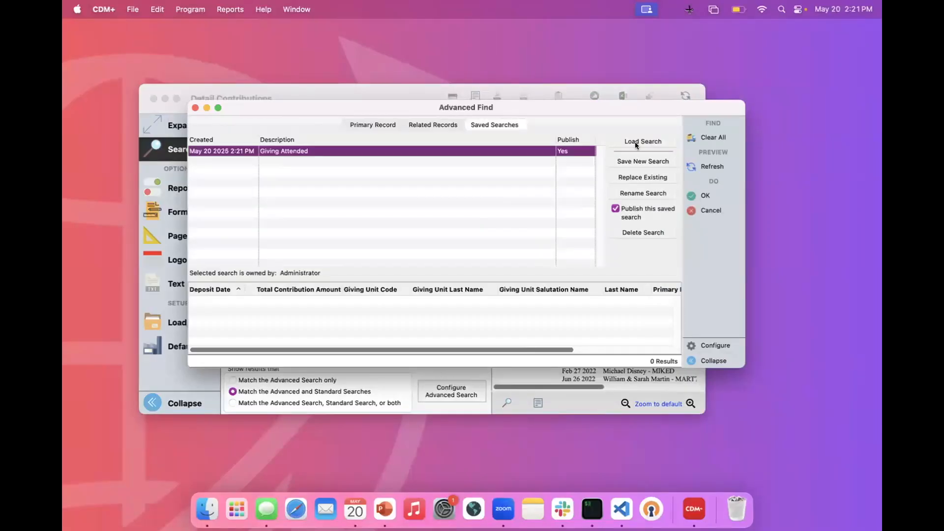
- Load the Giving Attended saved search and review the attendance date and event criteria in its related records
{"action": "left_click", "coordinate": [637, 140]}
{"action": "left_click", "coordinate": [431, 124]}
{"action": "left_click", "coordinate": [241, 160]}
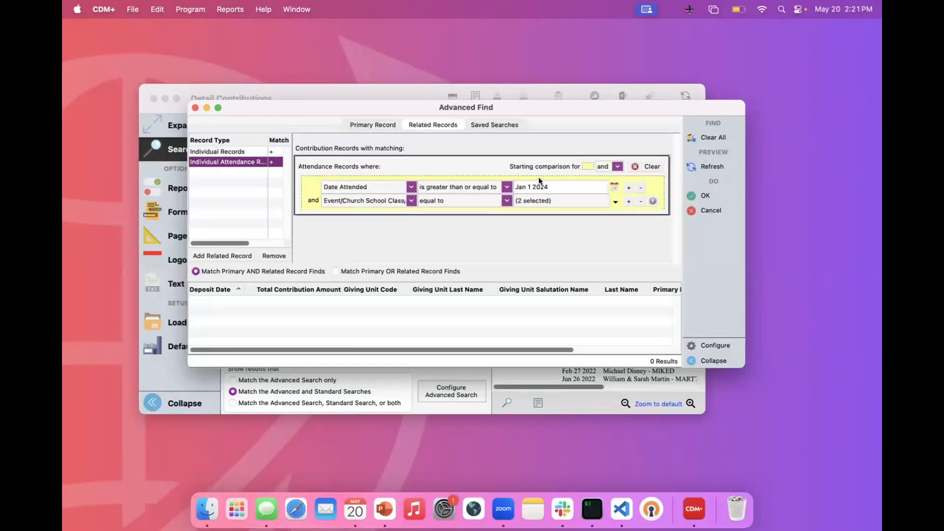
{"action": "left_click", "coordinate": [555, 188]}
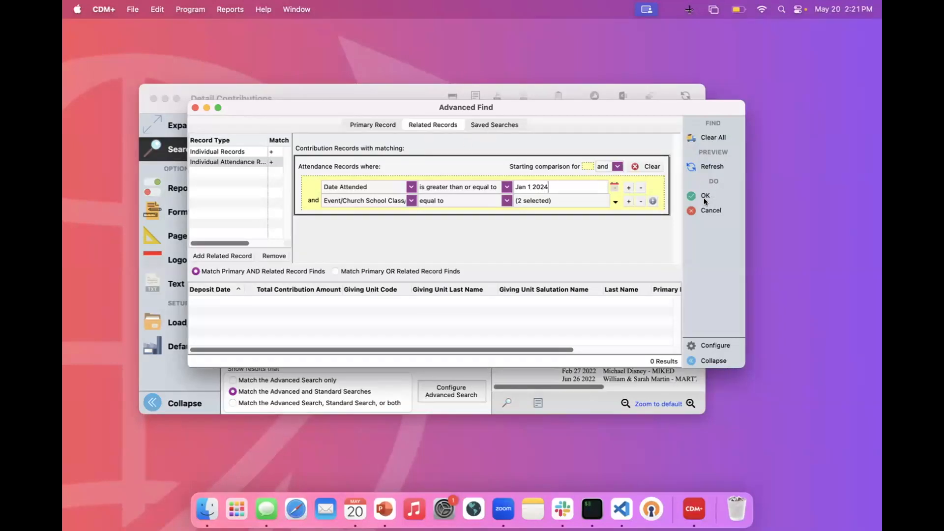
- Add Pledge Records as a related record, examine its available search fields, and cancel the advanced search changes
{"action": "left_click", "coordinate": [237, 255]}
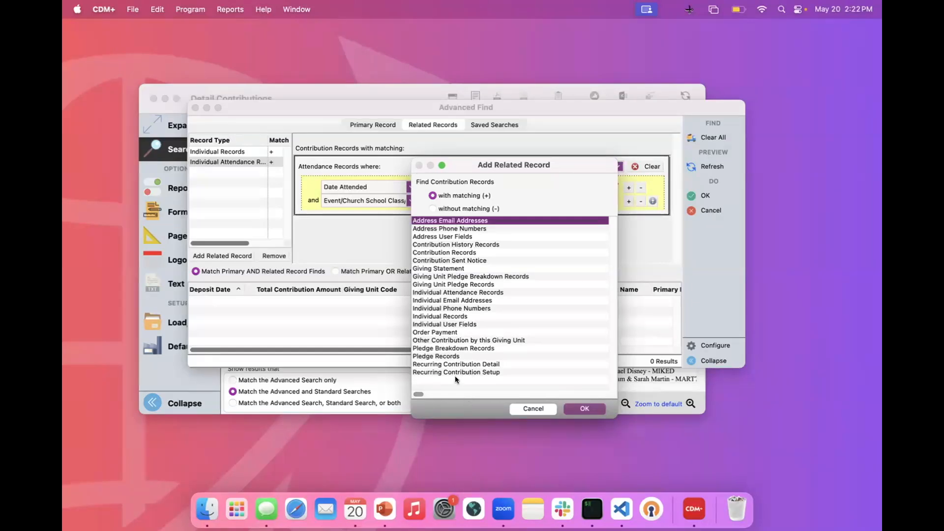
{"action": "left_click", "coordinate": [447, 356]}
{"action": "left_click", "coordinate": [585, 409]}
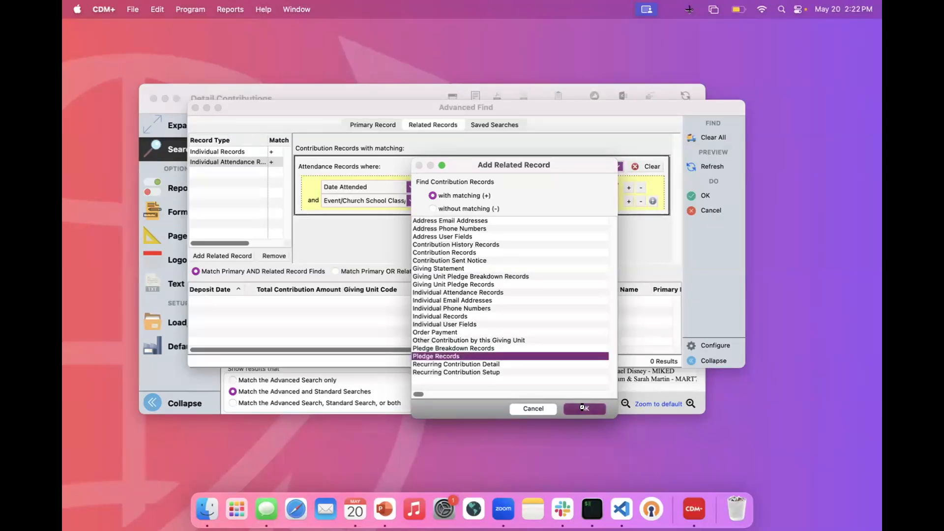
{"action": "left_click", "coordinate": [410, 187]}
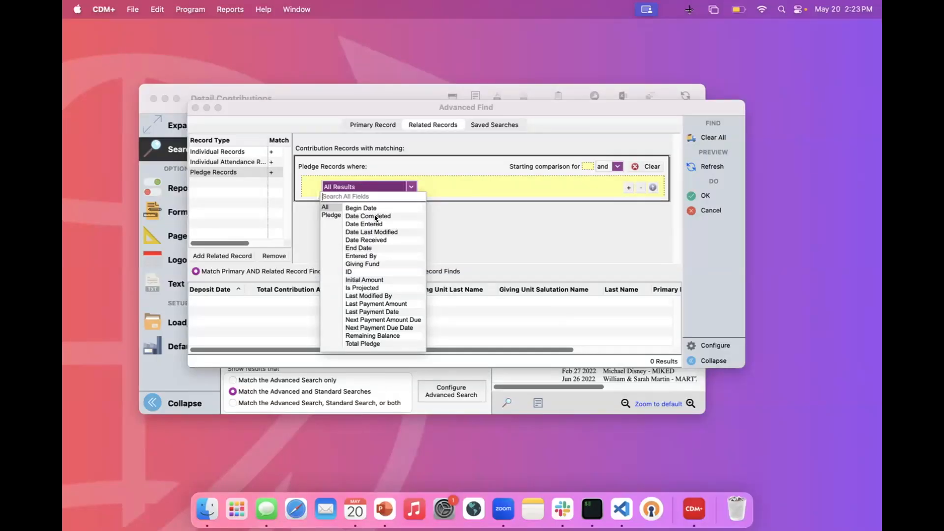
{"action": "left_click", "coordinate": [595, 226]}
{"action": "left_click", "coordinate": [710, 211]}
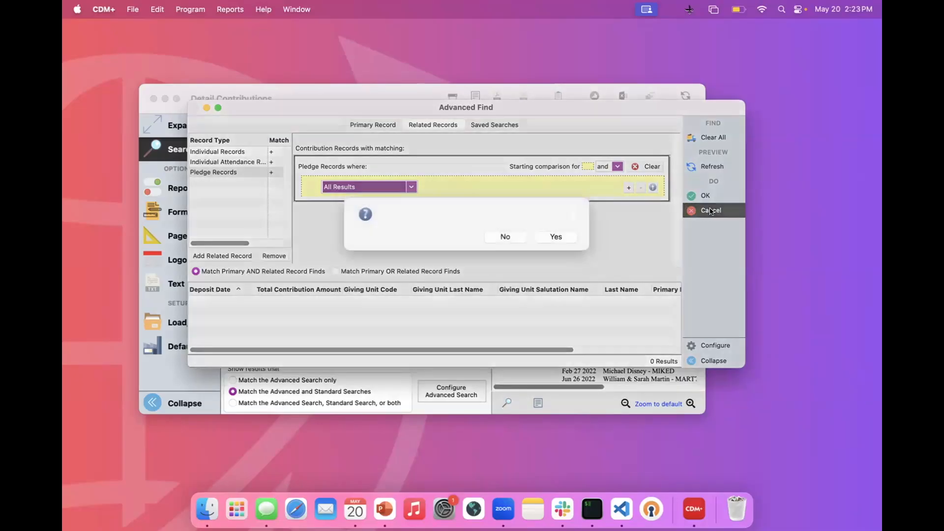
{"action": "left_click", "coordinate": [556, 249]}
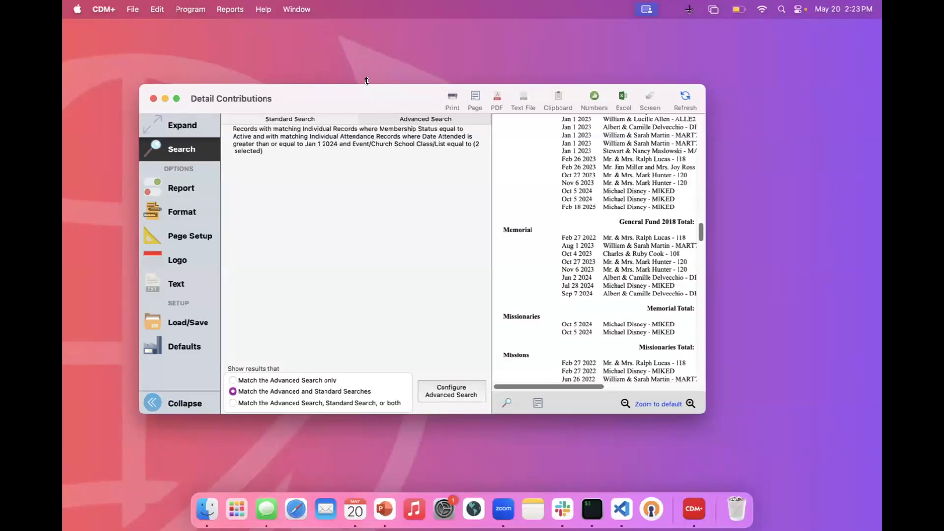
- Open the Individual Custom Listing and Export membership report and bring up its advanced search configuration
{"action": "left_click", "coordinate": [229, 11]}
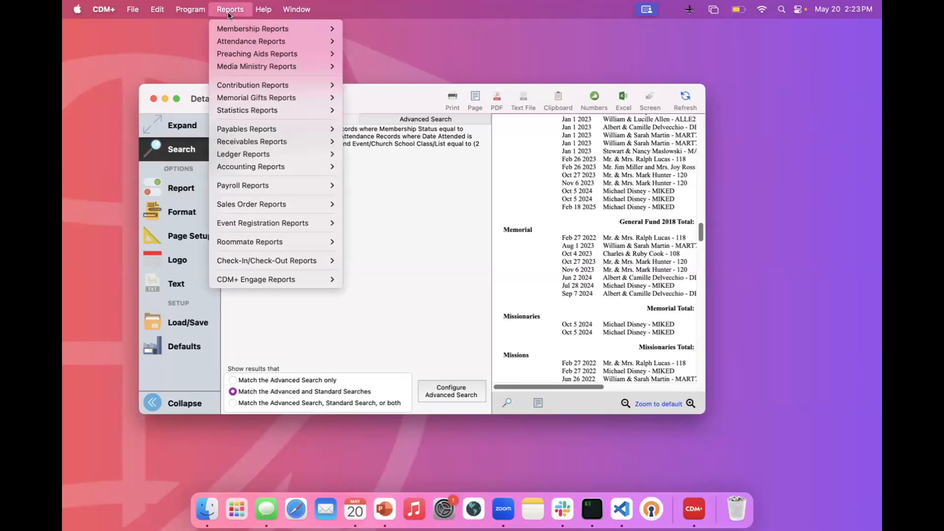
{"action": "mouse_move", "coordinate": [238, 27]}
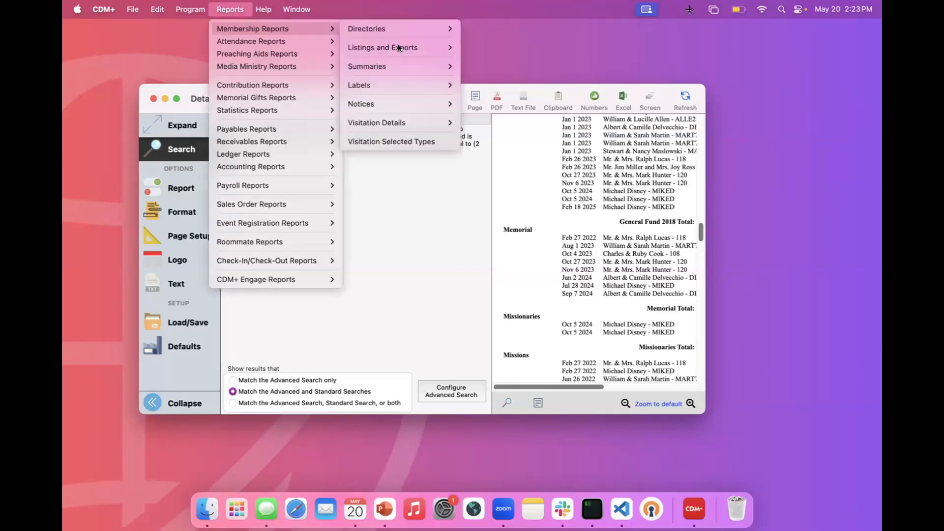
{"action": "mouse_move", "coordinate": [399, 47]}
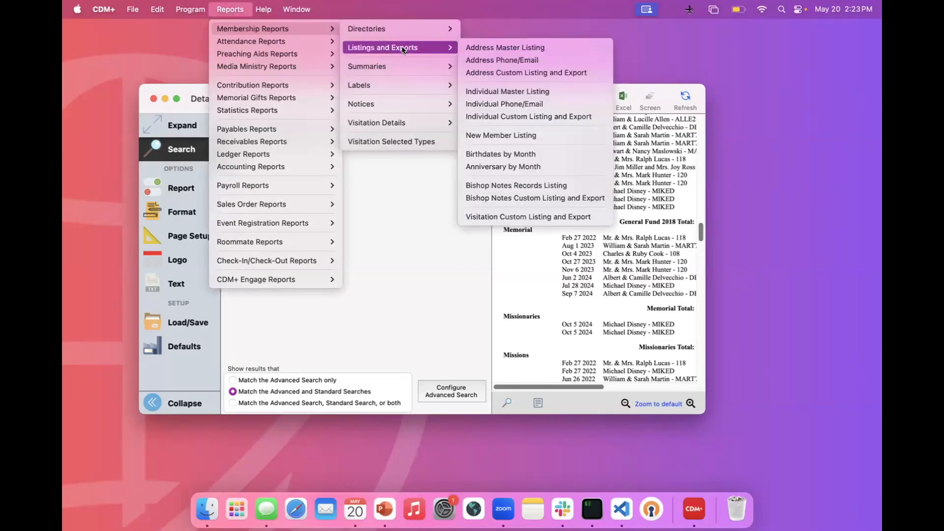
{"action": "left_click", "coordinate": [511, 116]}
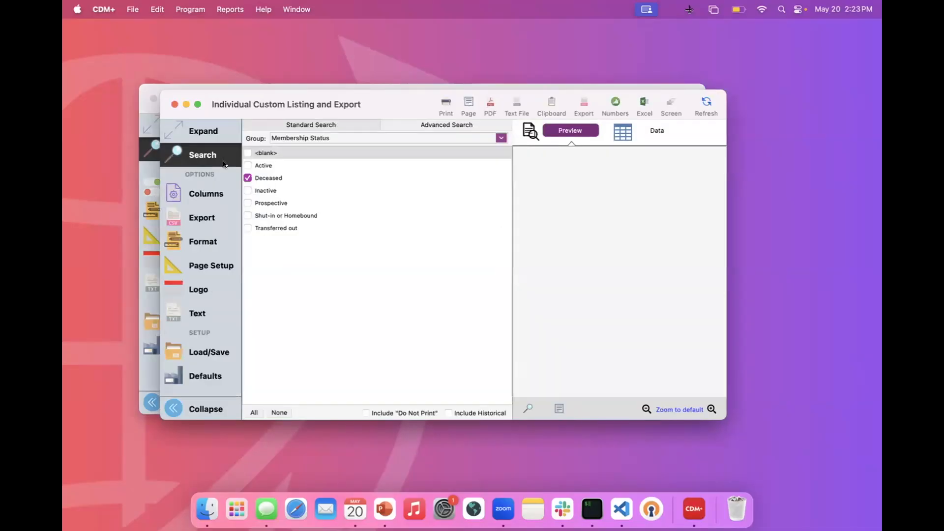
{"action": "left_click", "coordinate": [246, 163]}
{"action": "left_click", "coordinate": [425, 123]}
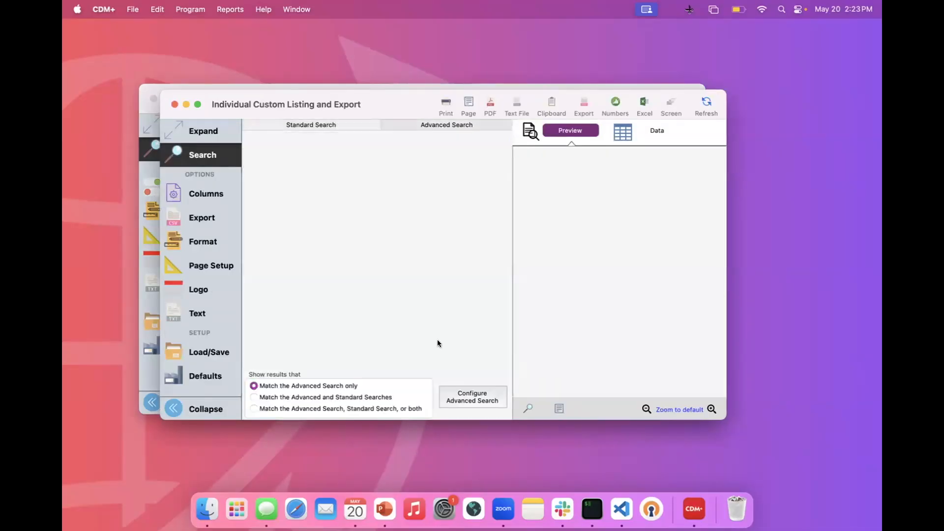
{"action": "left_click", "coordinate": [455, 399]}
- Look through the related record types for individuals and add Attendance as a matching related record
{"action": "left_click", "coordinate": [426, 112]}
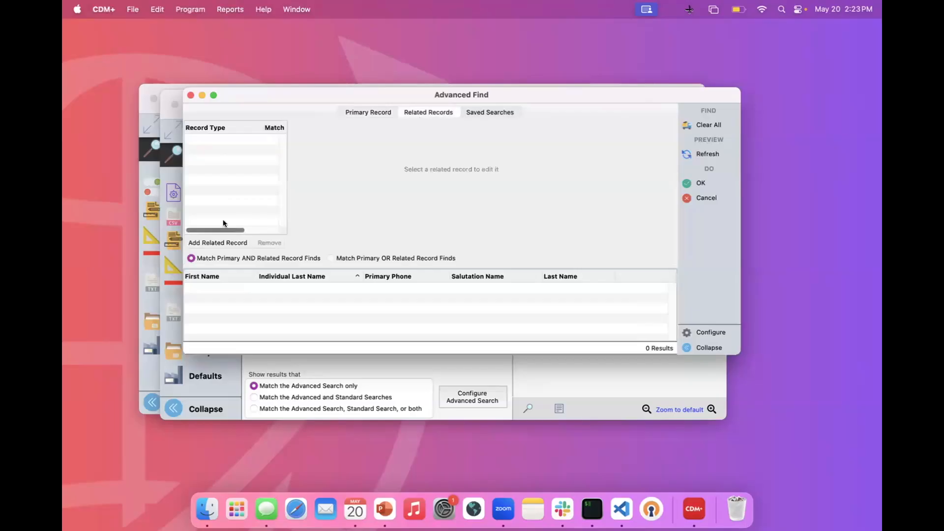
{"action": "left_click", "coordinate": [238, 242]}
{"action": "scroll", "coordinate": [512, 373], "scroll_direction": "down", "scroll_amount": 5}
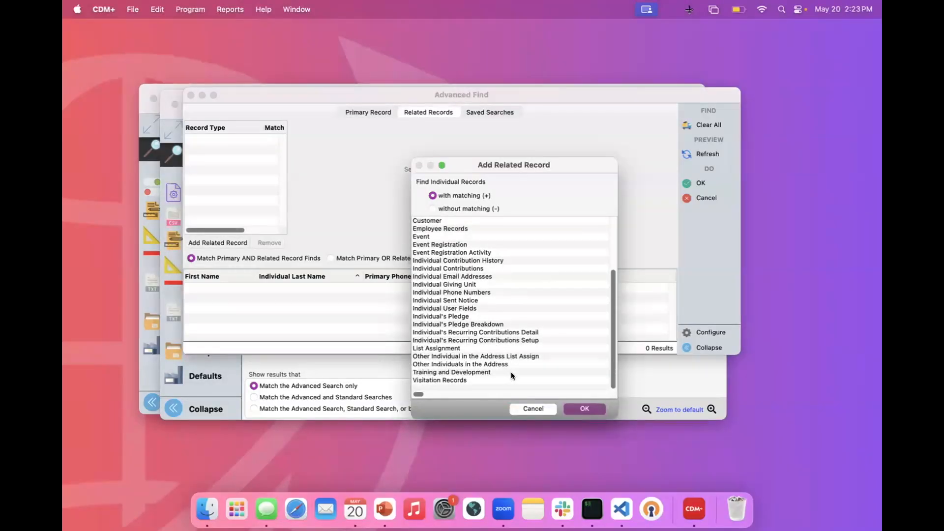
{"action": "scroll", "coordinate": [512, 372], "scroll_direction": "up", "scroll_amount": 3}
{"action": "scroll", "coordinate": [535, 366], "scroll_direction": "left", "scroll_amount": 1}
{"action": "scroll", "coordinate": [524, 317], "scroll_direction": "up", "scroll_amount": 2}
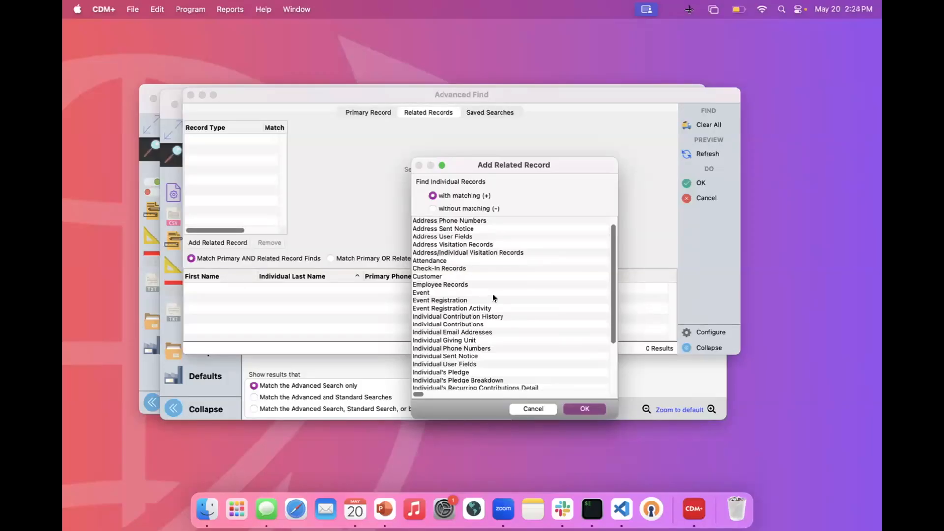
{"action": "scroll", "coordinate": [493, 298], "scroll_direction": "down", "scroll_amount": 3}
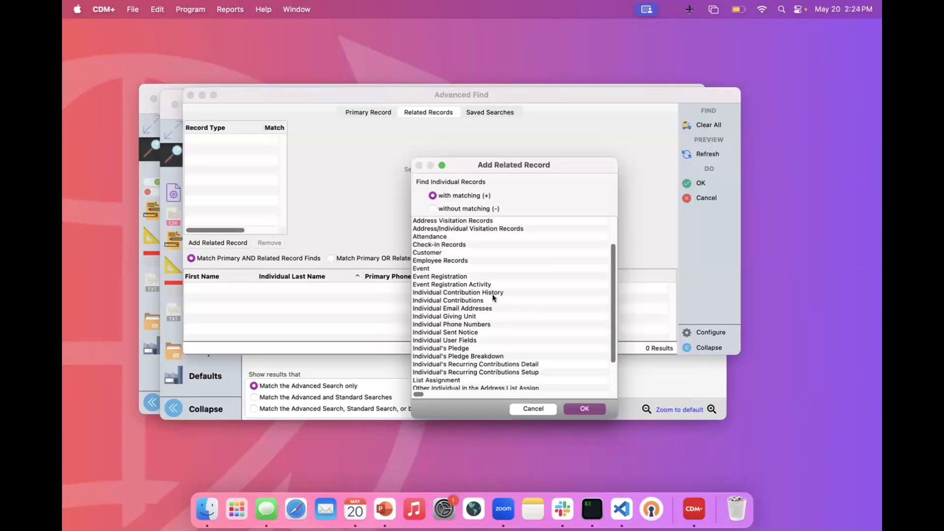
{"action": "scroll", "coordinate": [493, 321], "scroll_direction": "down", "scroll_amount": 4}
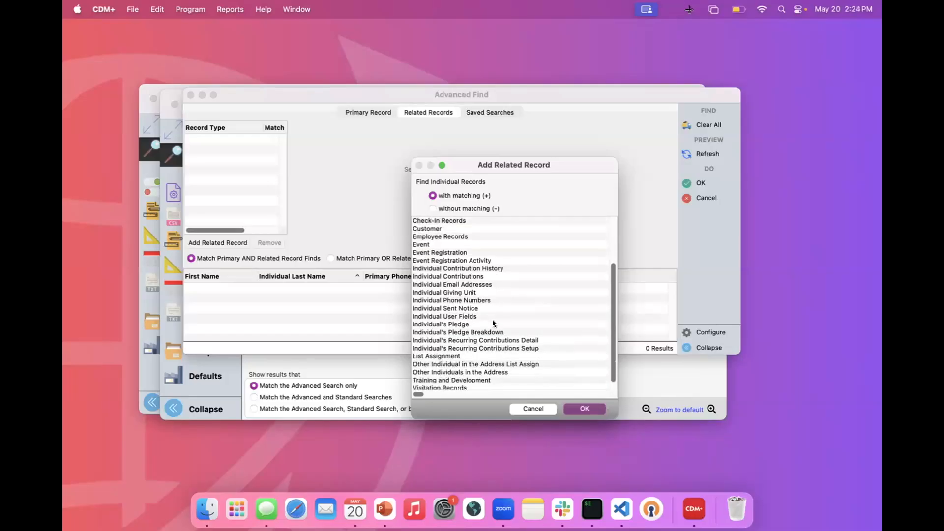
{"action": "scroll", "coordinate": [493, 320], "scroll_direction": "up", "scroll_amount": 8}
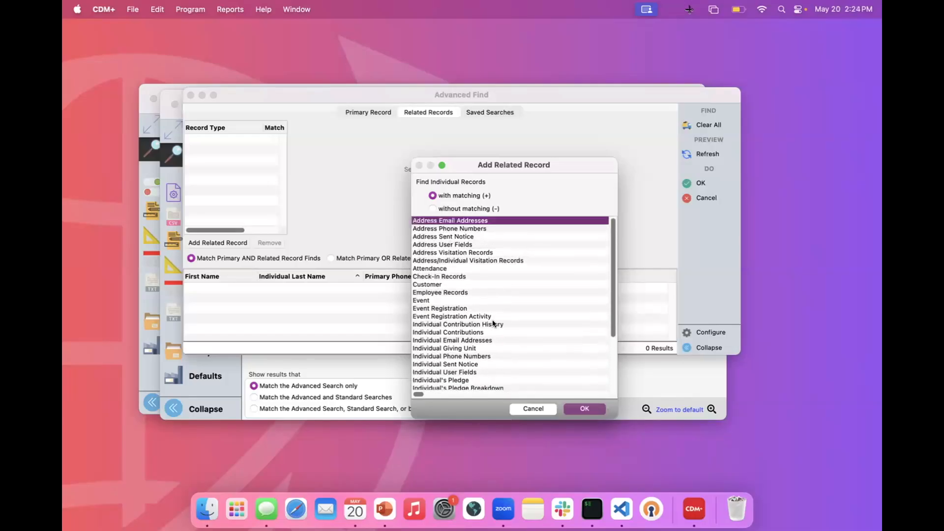
{"action": "left_click", "coordinate": [448, 268]}
{"action": "key", "text": "Return"}
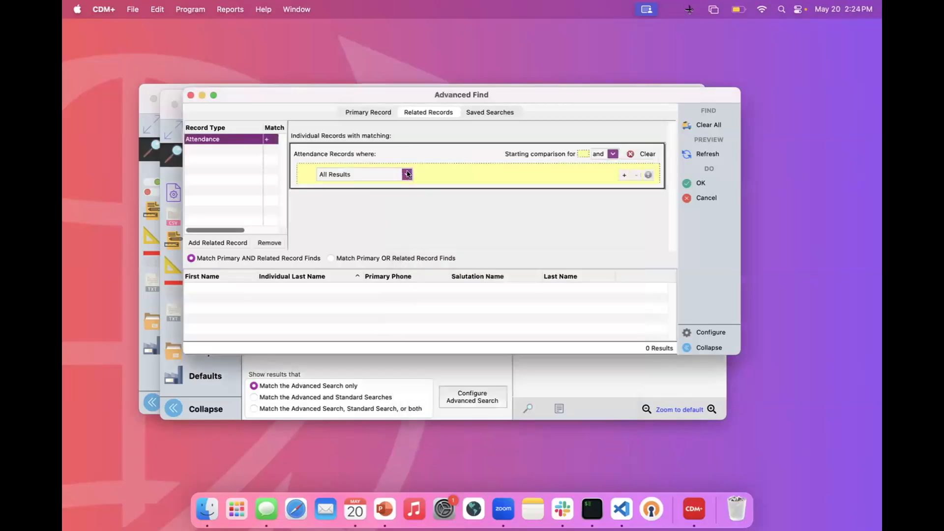
- Set the attendance criterion to Event/Church School Class/List equal to two chosen events
{"action": "left_click", "coordinate": [406, 176]}
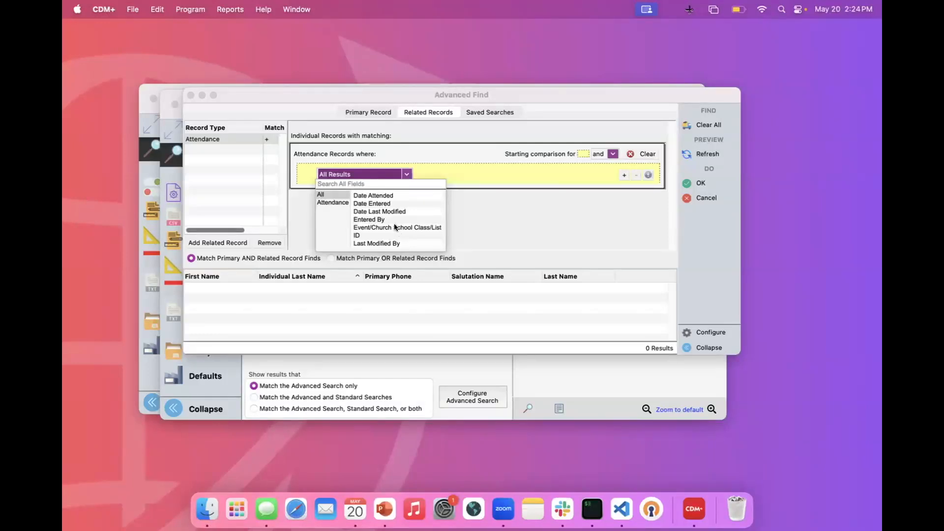
{"action": "left_click", "coordinate": [397, 228]}
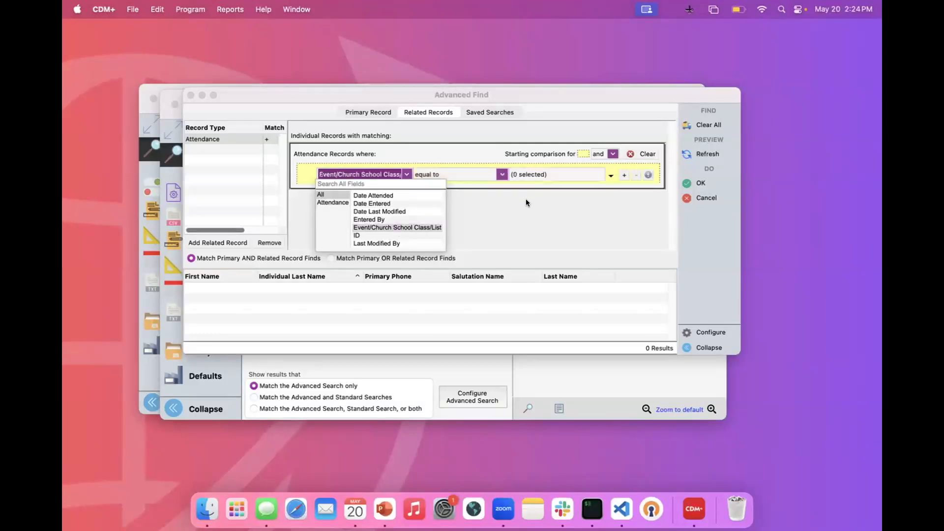
{"action": "left_click", "coordinate": [609, 175]}
{"action": "scroll", "coordinate": [594, 279], "scroll_direction": "down", "scroll_amount": 5}
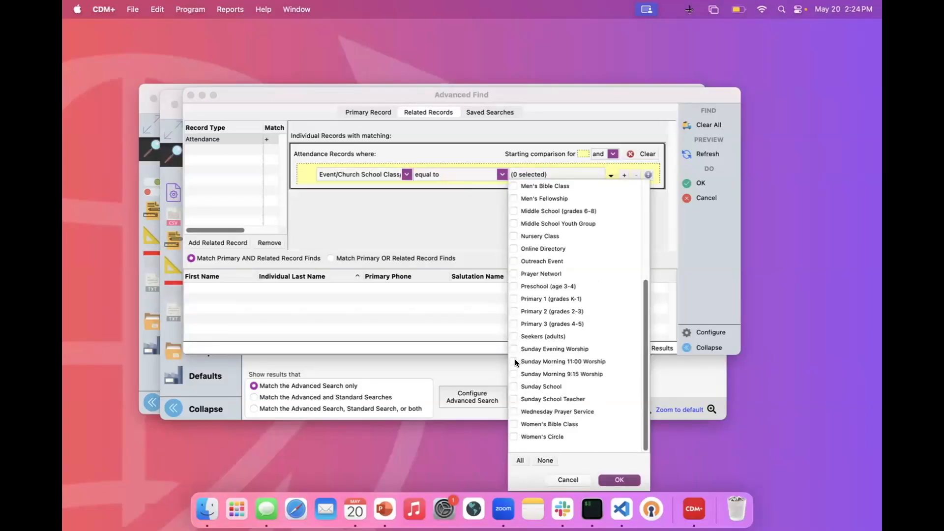
{"action": "left_click", "coordinate": [618, 479]}
- Add a Date Attended criterion greater than or equal to 1.1.24, accept the advanced search, and refresh the report preview
{"action": "left_click", "coordinate": [623, 175]}
{"action": "left_click", "coordinate": [405, 188]}
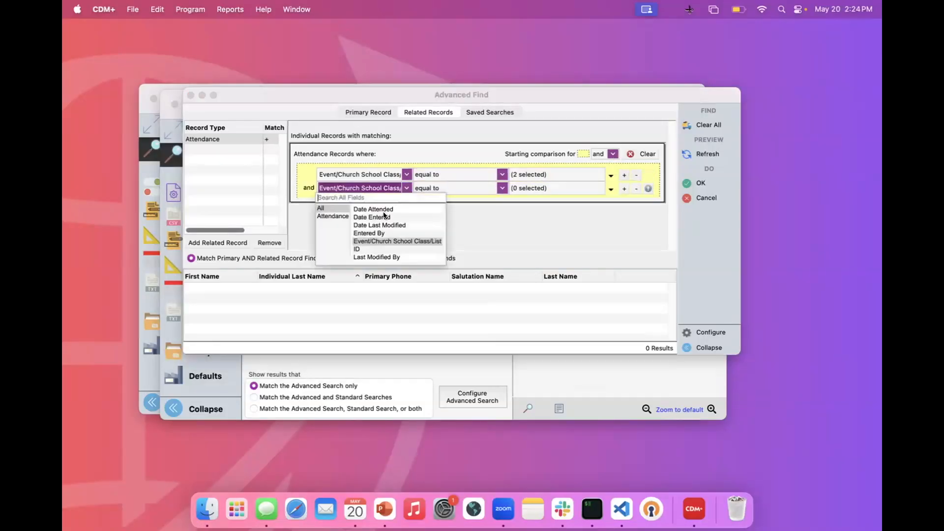
{"action": "left_click", "coordinate": [379, 208]}
{"action": "left_click", "coordinate": [502, 188]}
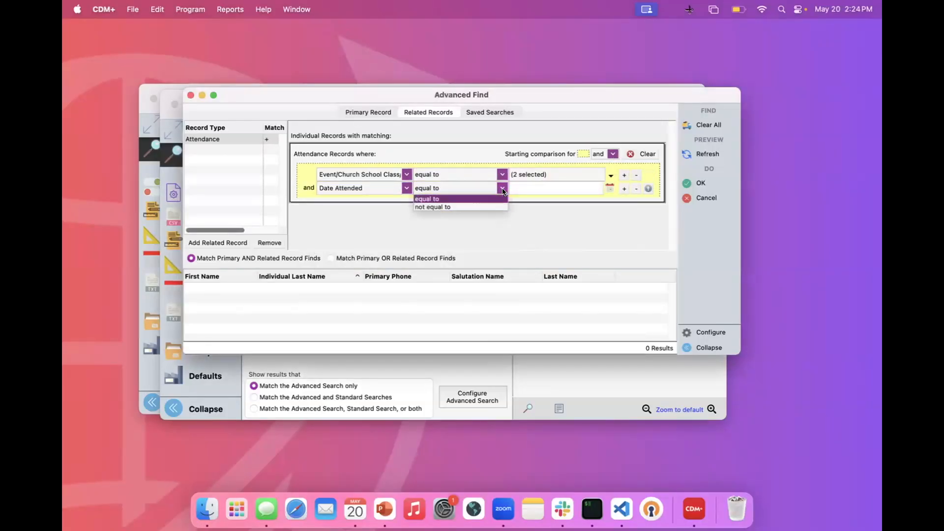
{"action": "left_click", "coordinate": [464, 223]}
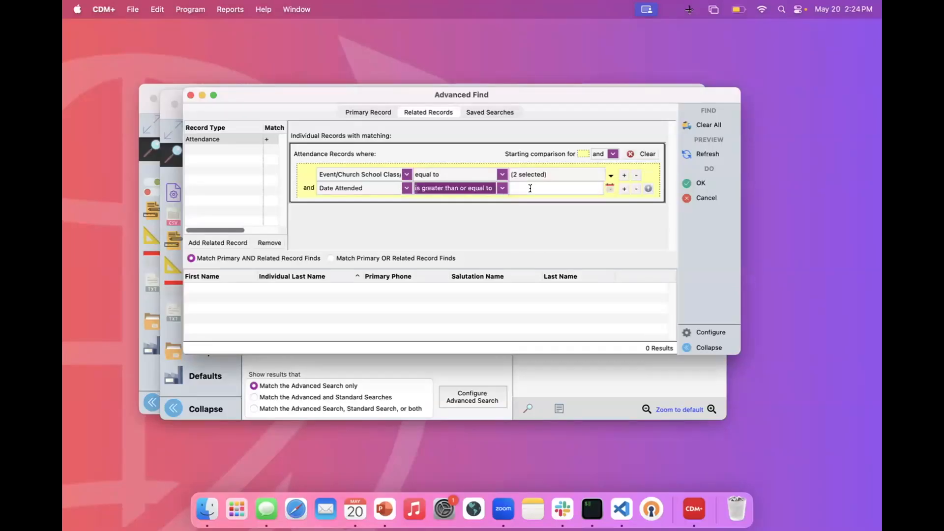
{"action": "left_click", "coordinate": [530, 190]}
{"action": "type", "text": "1.1.2"}
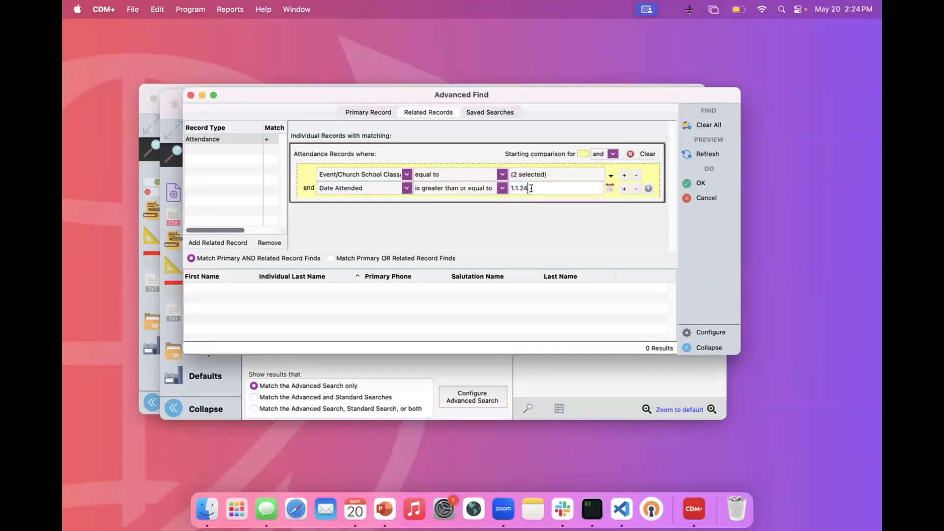
{"action": "type", "text": "4"}
{"action": "left_click", "coordinate": [696, 179]}
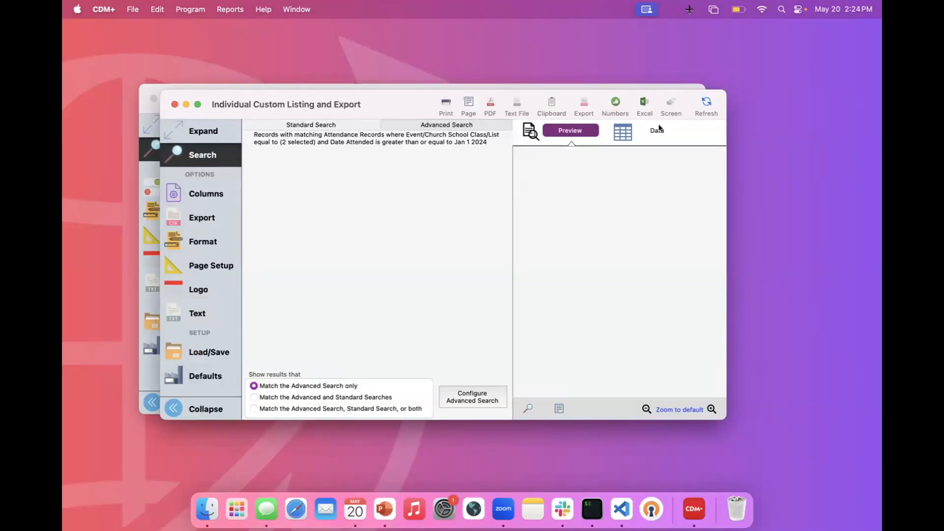
{"action": "left_click", "coordinate": [703, 101]}
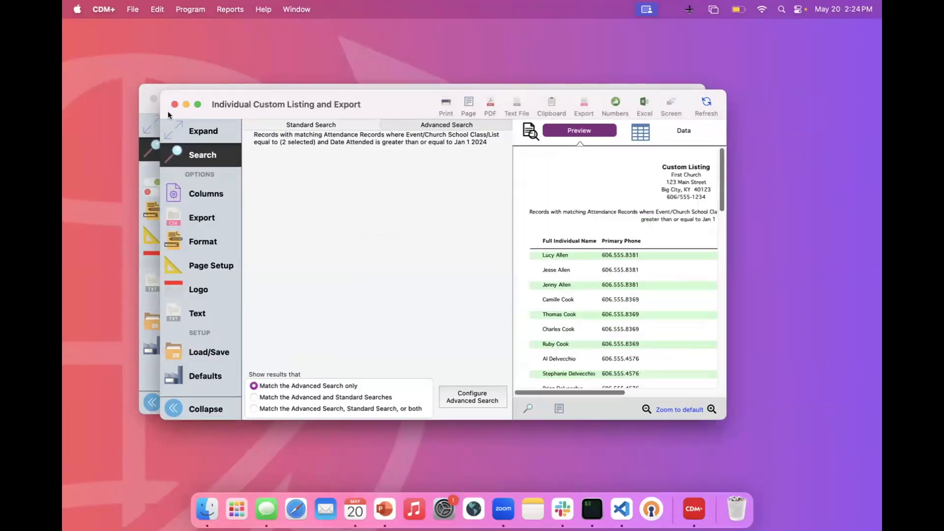
- Switch the report's columns to the Demonstration Set and refresh the preview
{"action": "left_click", "coordinate": [193, 131]}
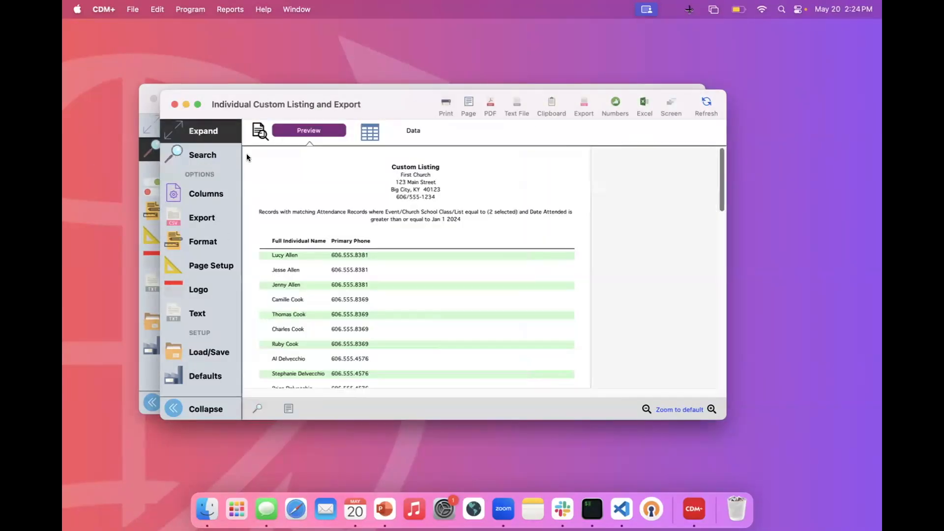
{"action": "left_click", "coordinate": [190, 195]}
{"action": "left_click", "coordinate": [335, 127]}
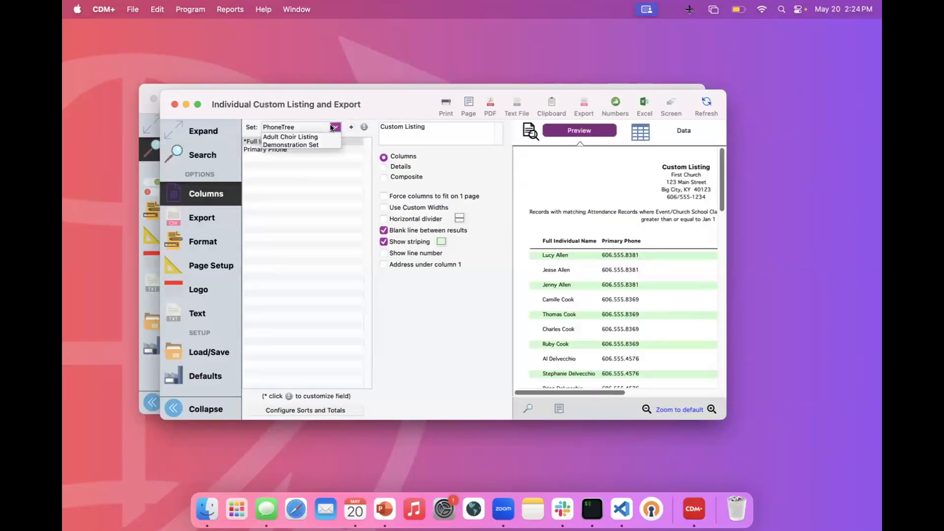
{"action": "left_click", "coordinate": [305, 144]}
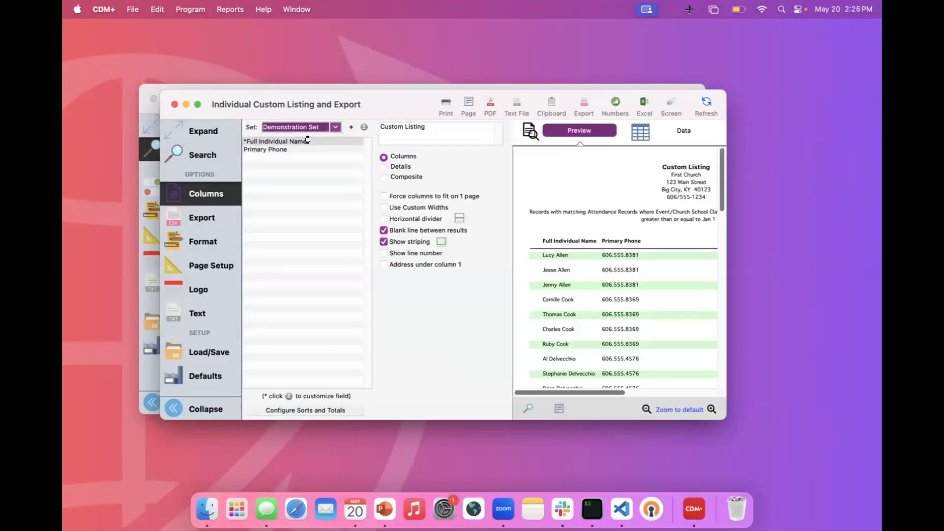
{"action": "left_click", "coordinate": [706, 101]}
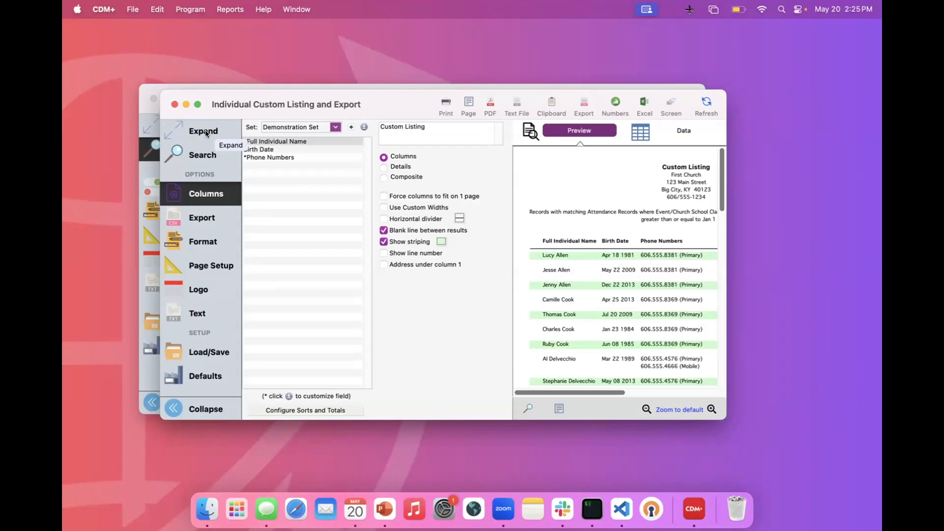
- Reopen the report's advanced search configuration and bring up the primary record criteria
{"action": "left_click", "coordinate": [188, 154]}
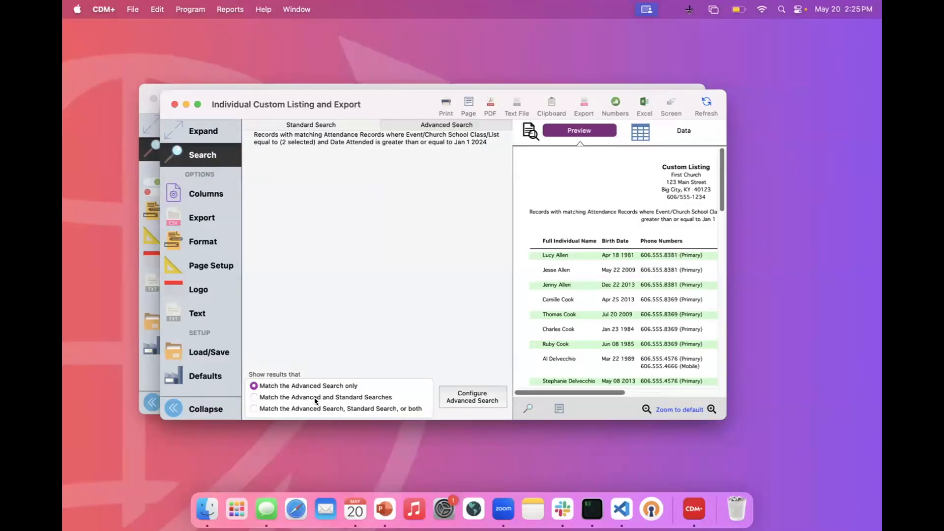
{"action": "left_click", "coordinate": [461, 400]}
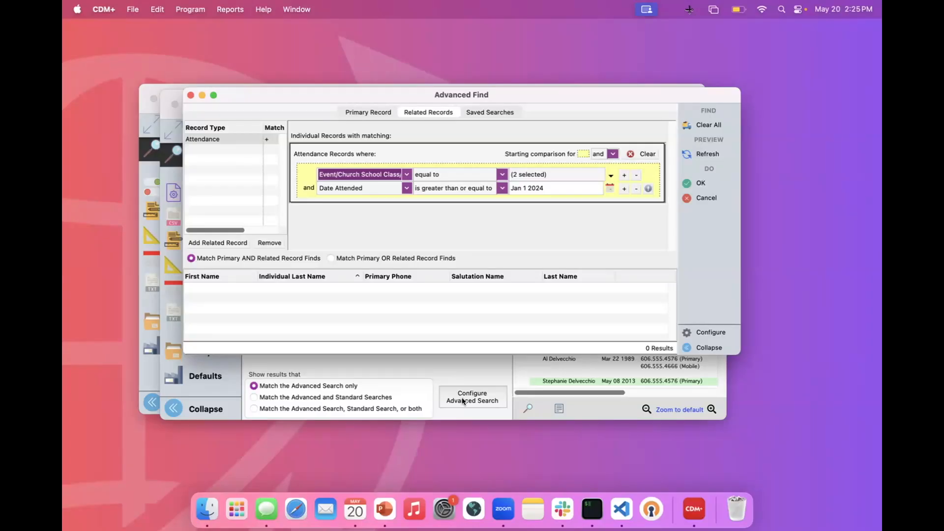
{"action": "left_click", "coordinate": [384, 114]}
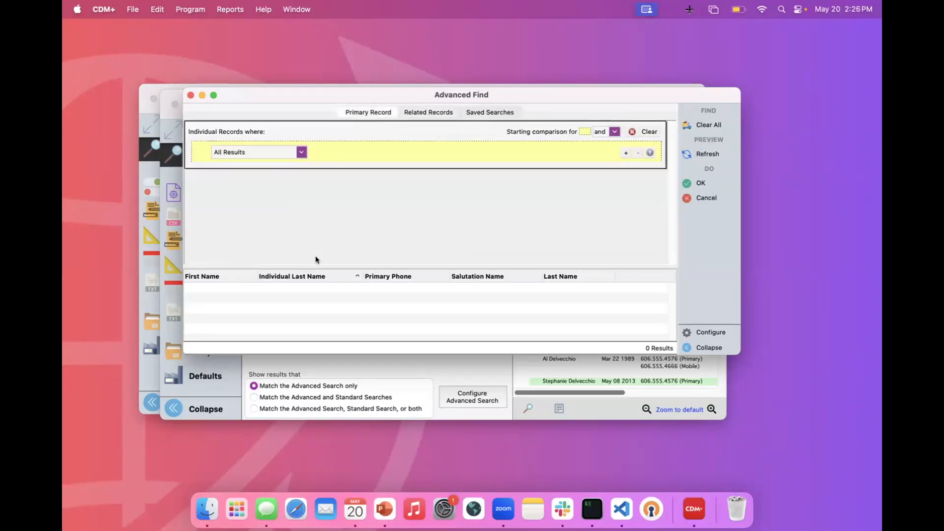